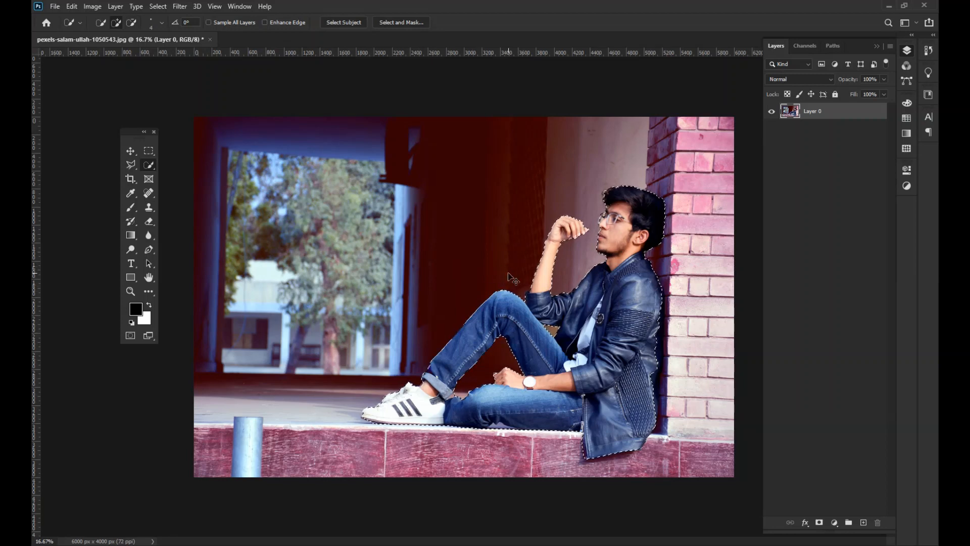
- Delete the background outside the man's selection, deselect, and move the cutout left toward the canvas's middle
{"action": "key", "text": "ctrl+shift+i"}
{"action": "key", "text": "Delete"}
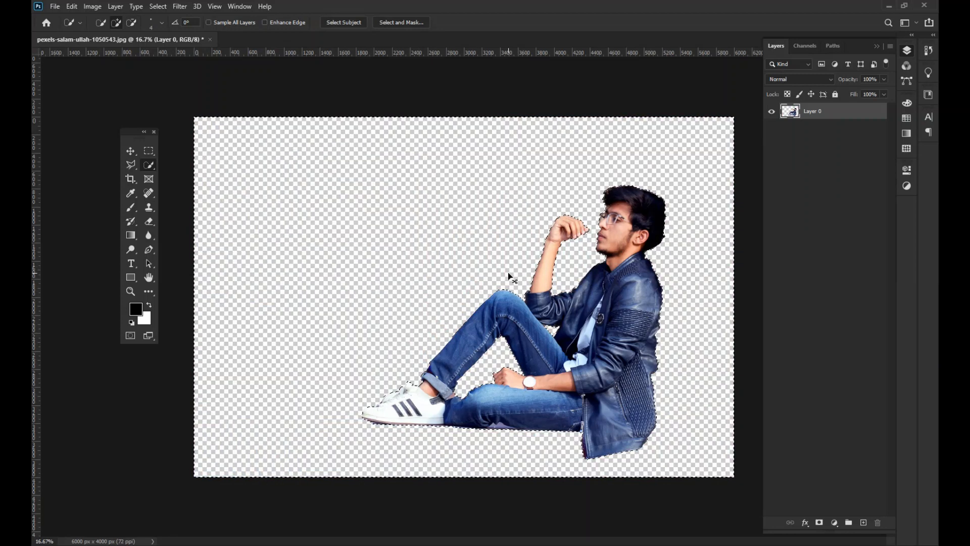
{"action": "key", "text": "ctrl+d"}
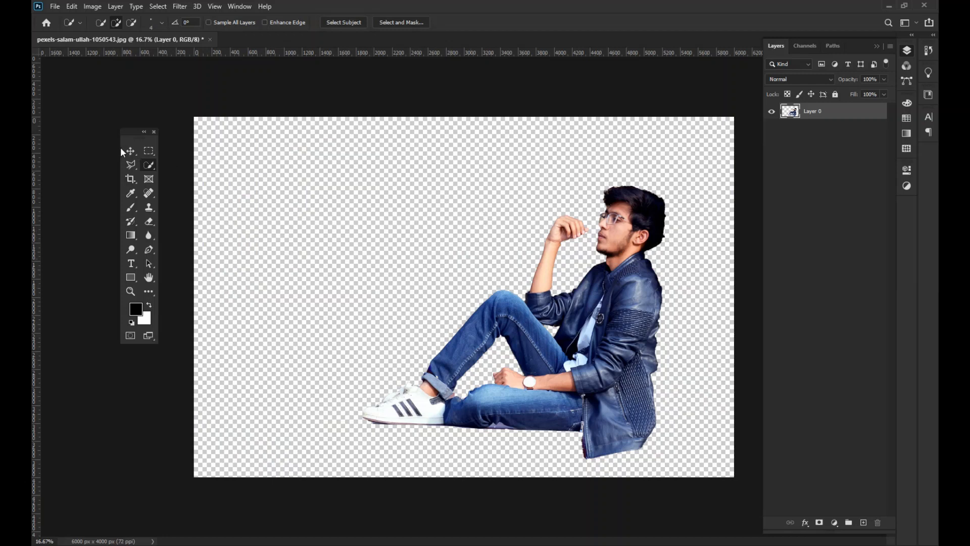
{"action": "left_click", "coordinate": [130, 151]}
{"action": "left_click_drag", "start_coordinate": [594, 361], "coordinate": [452, 378]}
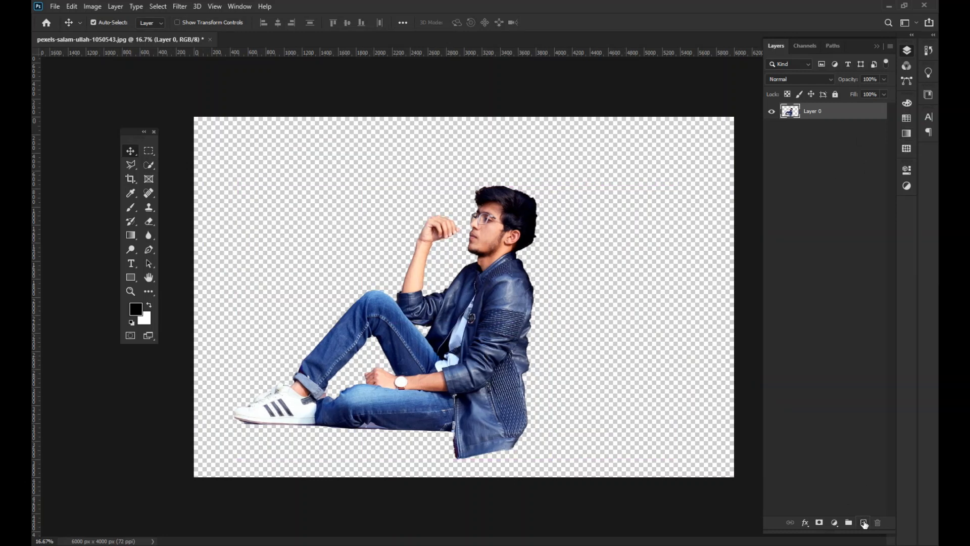
- Add a black-to-transparent gradient fill layer above the man with Radial style and Reverse enabled
{"action": "left_click", "coordinate": [863, 522]}
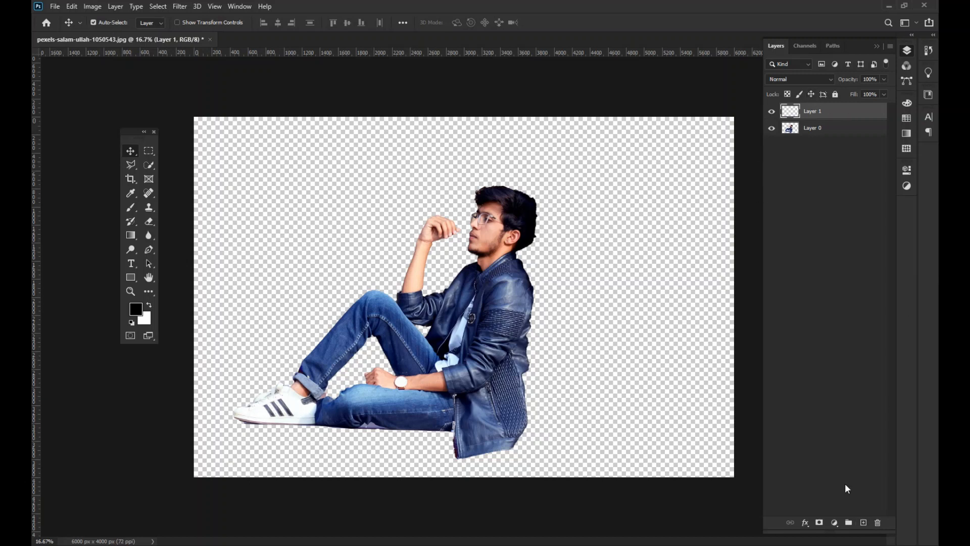
{"action": "left_click", "coordinate": [834, 523]}
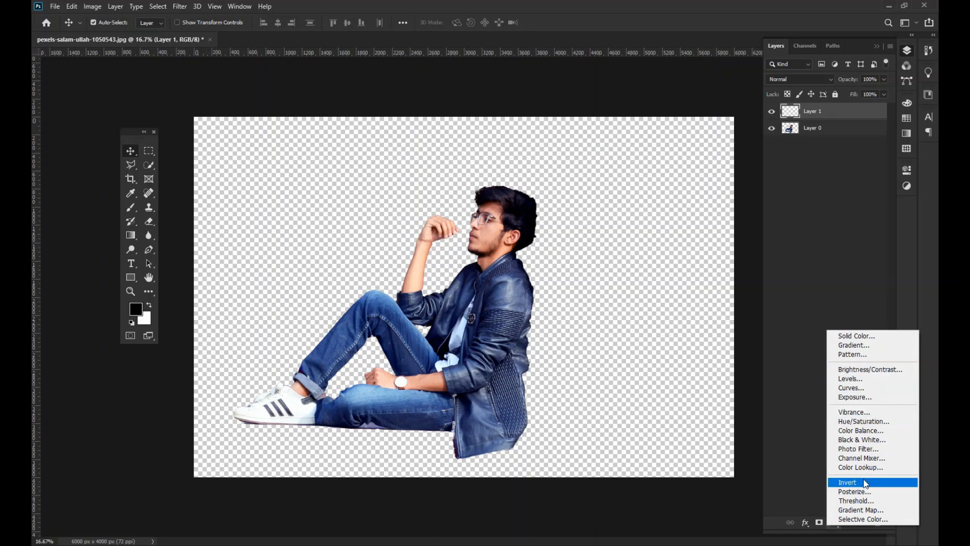
{"action": "left_click", "coordinate": [860, 345]}
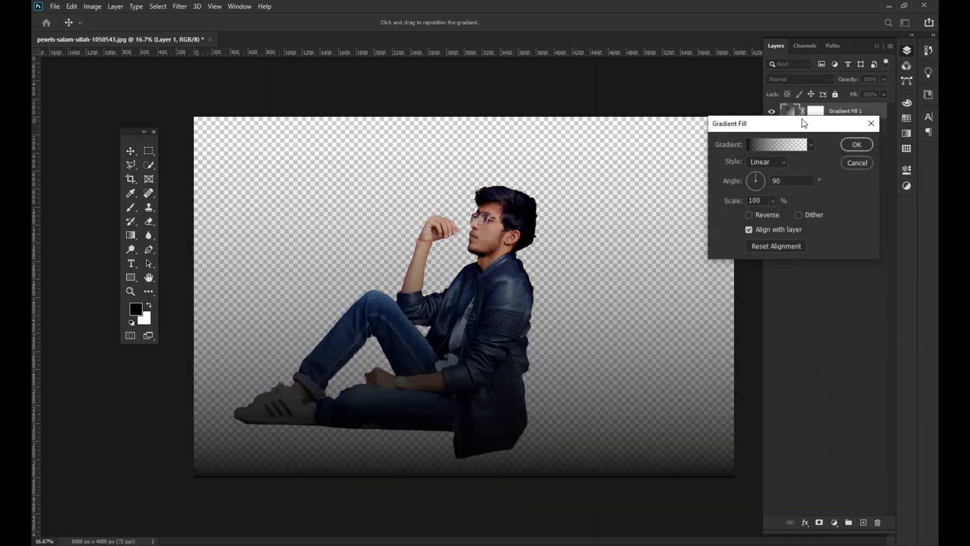
{"action": "left_click_drag", "start_coordinate": [804, 123], "coordinate": [738, 146]}
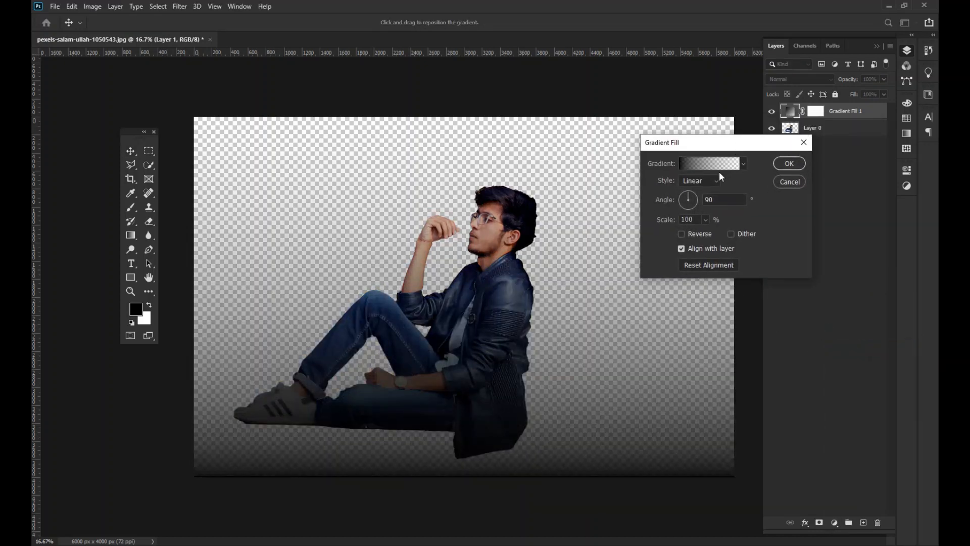
{"action": "left_click", "coordinate": [710, 182]}
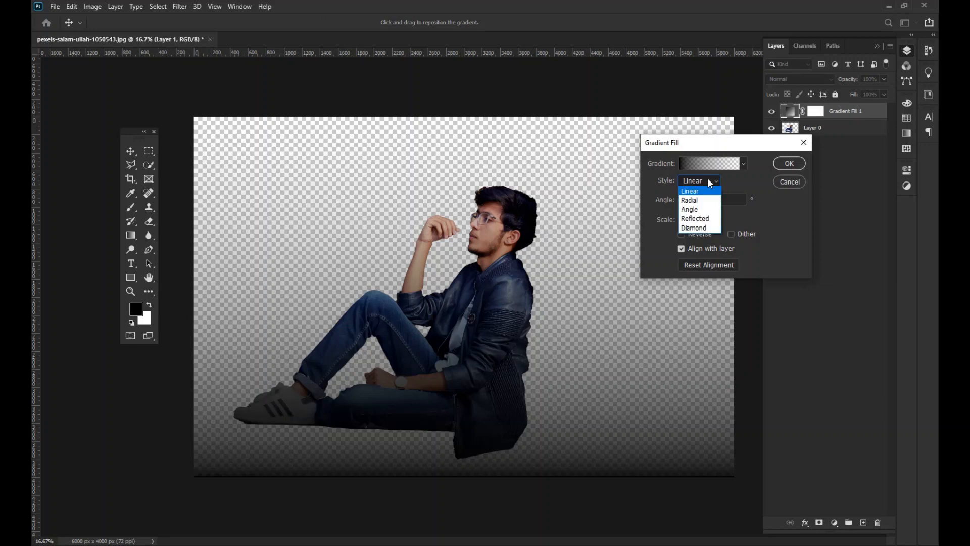
{"action": "left_click", "coordinate": [700, 201]}
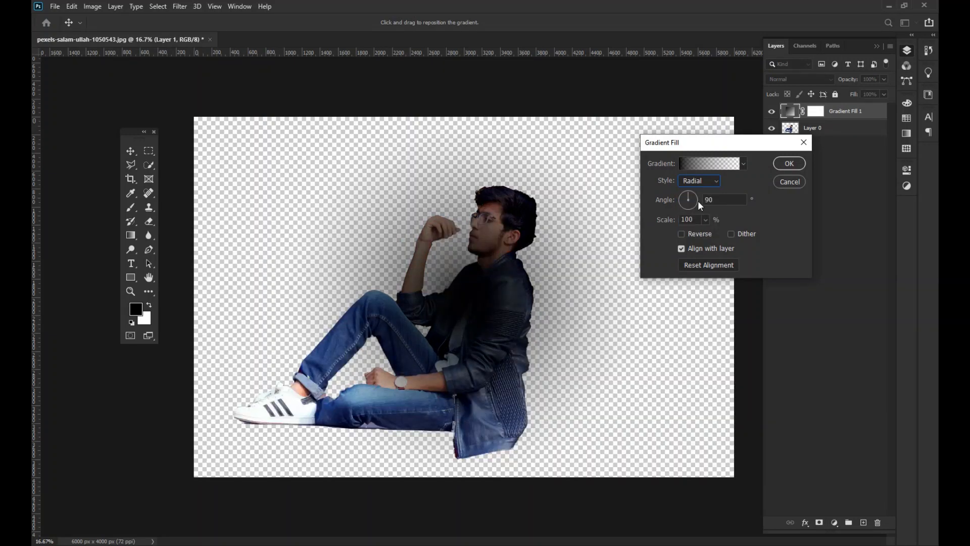
{"action": "left_click", "coordinate": [704, 237]}
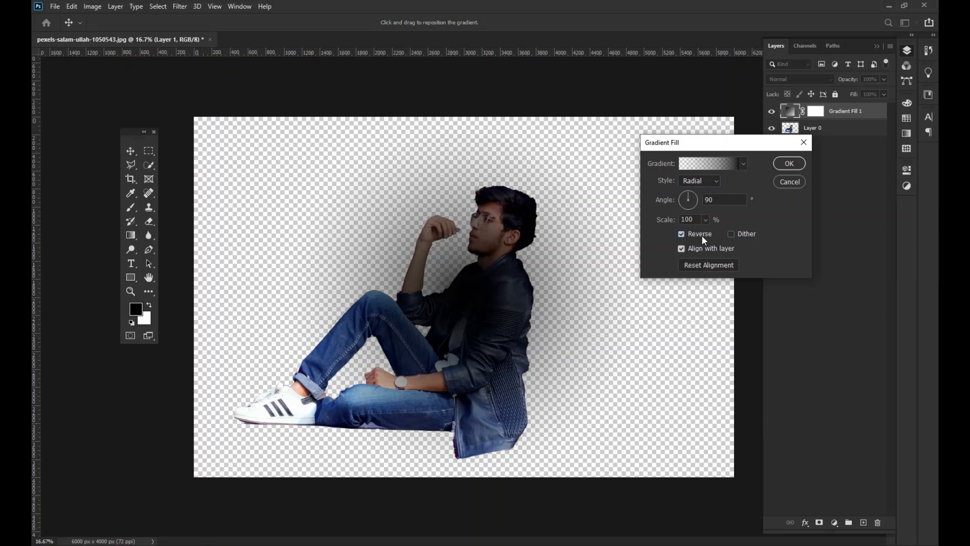
{"action": "left_click", "coordinate": [788, 163]}
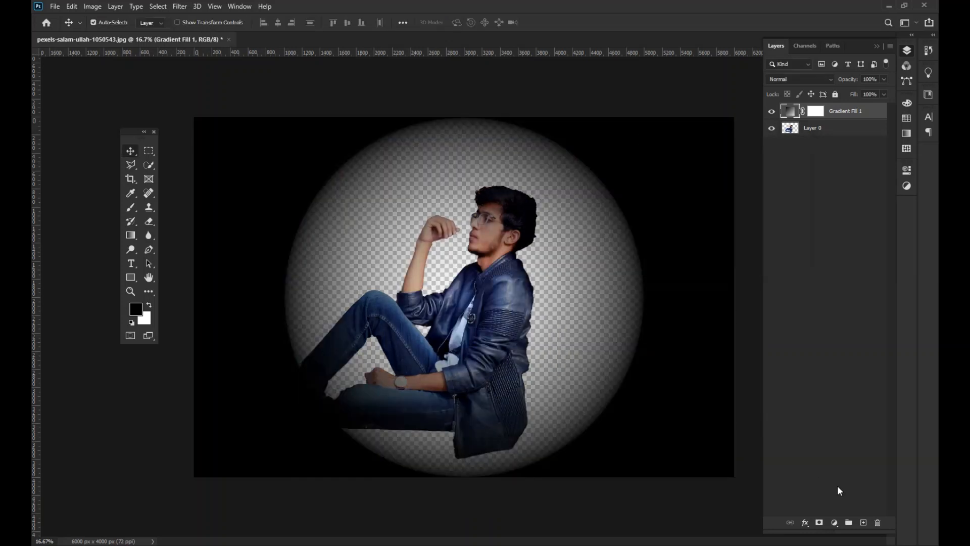
- Add a new layer directly beneath the gradient fill and fill it with the white background colour
{"action": "left_click", "coordinate": [863, 522]}
{"action": "left_click_drag", "start_coordinate": [845, 115], "coordinate": [833, 142]}
{"action": "key", "text": "ctrl+BackSpace"}
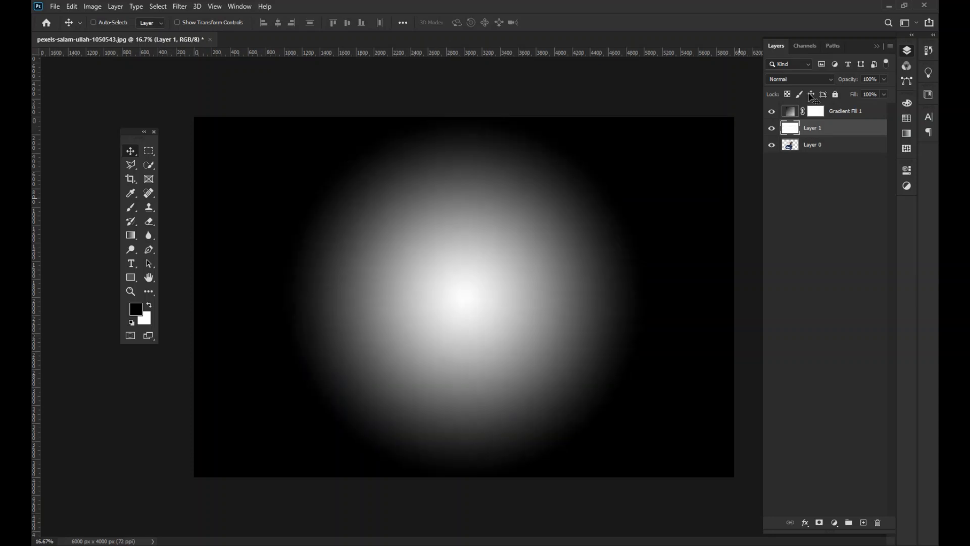
- Set the gradient fill's scale to 232%
{"action": "double_click", "coordinate": [790, 117]}
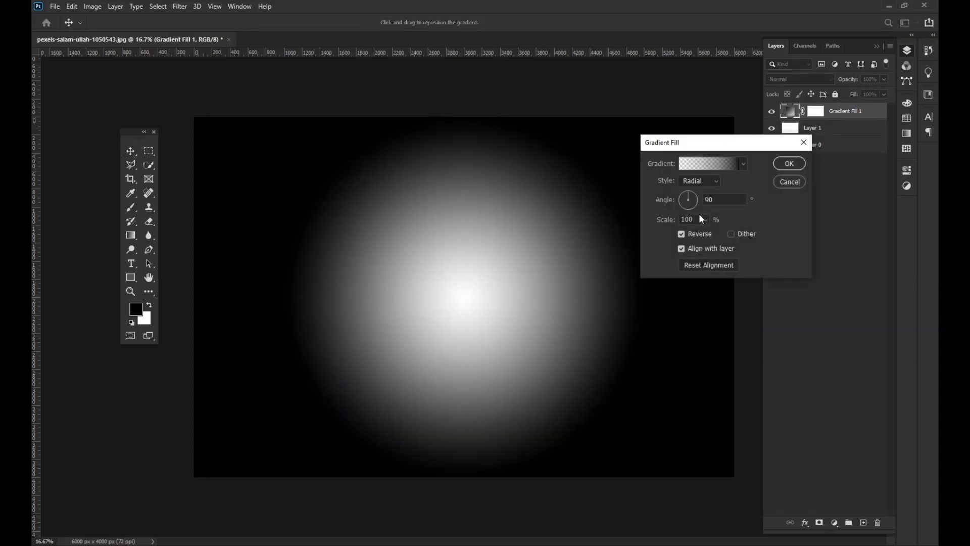
{"action": "left_click", "coordinate": [705, 221]}
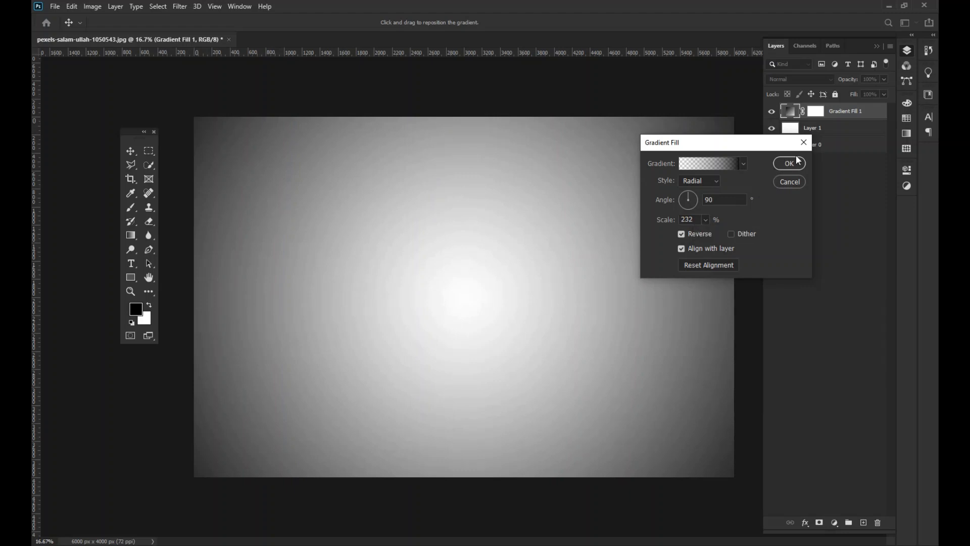
{"action": "left_click", "coordinate": [789, 163]}
- Place the gradient fill and white layer beneath the man's layer, and shift the gradient's centre slightly down and right
{"action": "left_click_drag", "start_coordinate": [838, 112], "coordinate": [833, 147]}
{"action": "left_click_drag", "start_coordinate": [832, 112], "coordinate": [822, 144]}
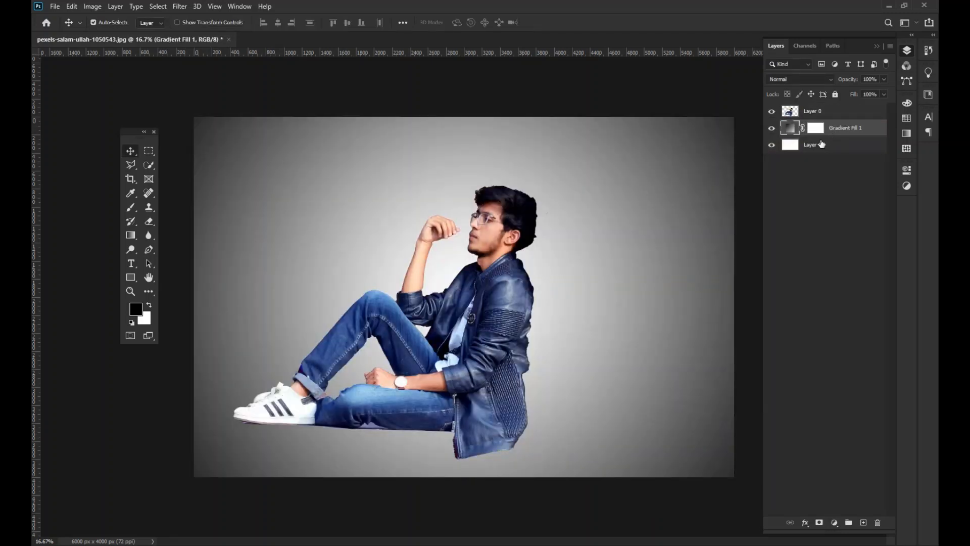
{"action": "double_click", "coordinate": [792, 131]}
{"action": "left_click_drag", "start_coordinate": [525, 238], "coordinate": [566, 282]}
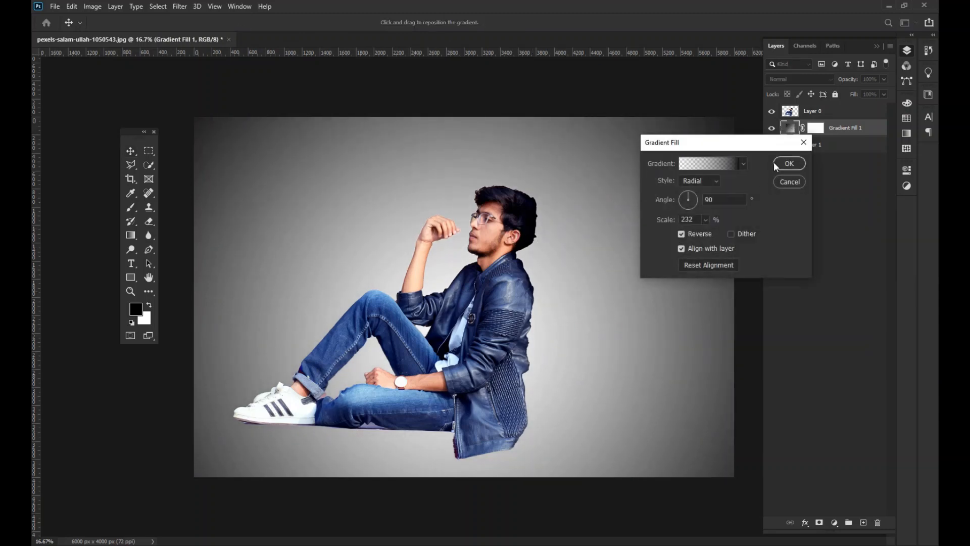
{"action": "left_click", "coordinate": [787, 163]}
- Duplicate the man's layer (Layer 0) and rename the lower original as "Liquify"
{"action": "left_click", "coordinate": [831, 113]}
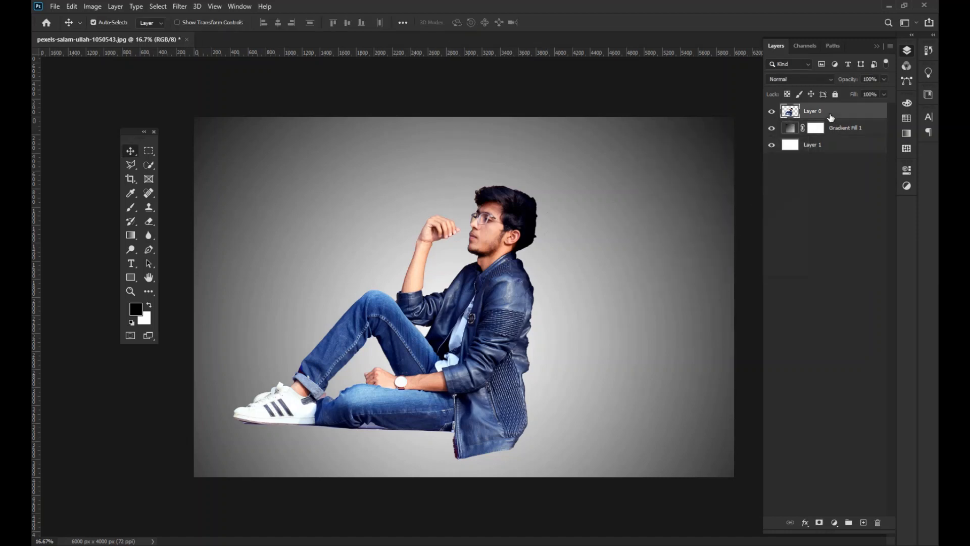
{"action": "key", "text": "ctrl+j"}
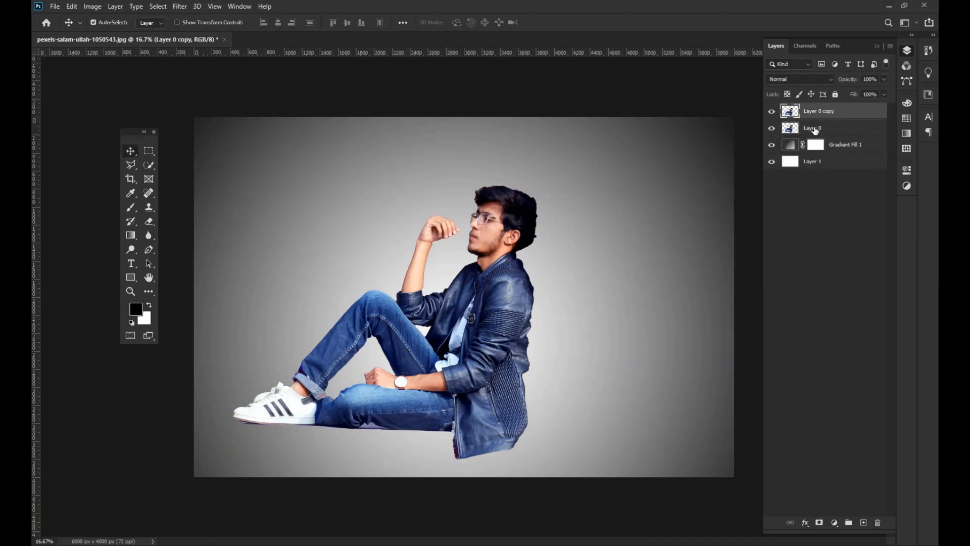
{"action": "double_click", "coordinate": [814, 130]}
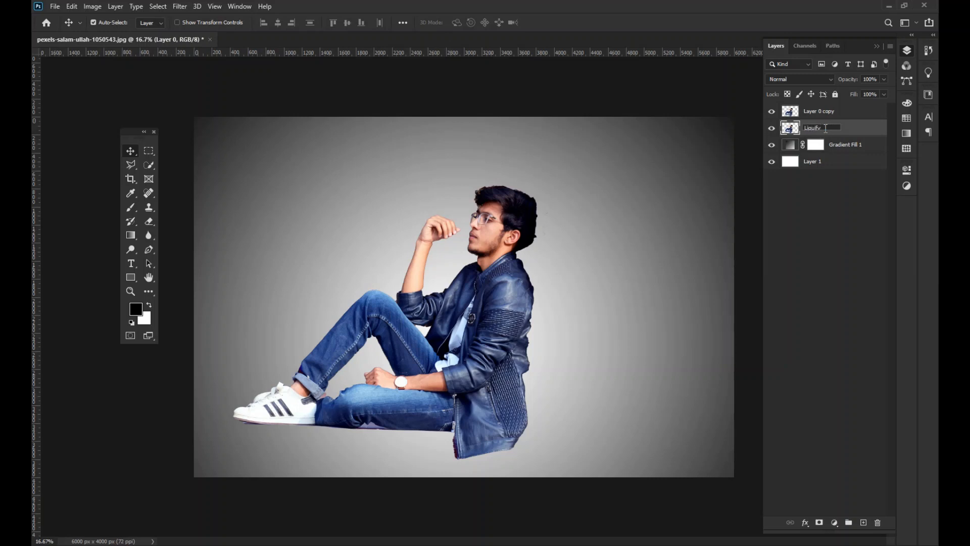
{"action": "type", "text": "Liquify"}
{"action": "key", "text": "Return"}
- Open the Liquify filter on the Liquify layer and, with a 1300 brush, smear the jacket's lower part down and toward the canvas's right edge
{"action": "left_click", "coordinate": [173, 8]}
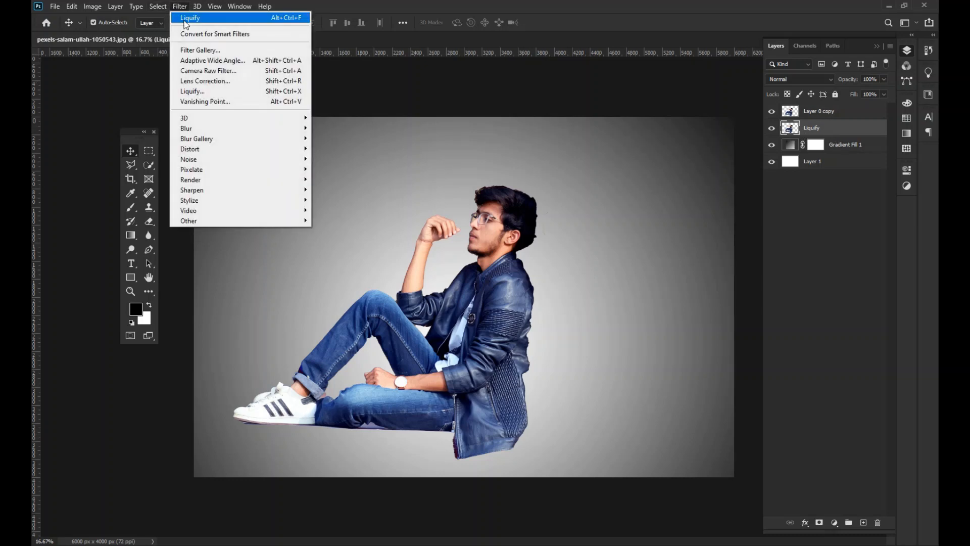
{"action": "left_click", "coordinate": [241, 96]}
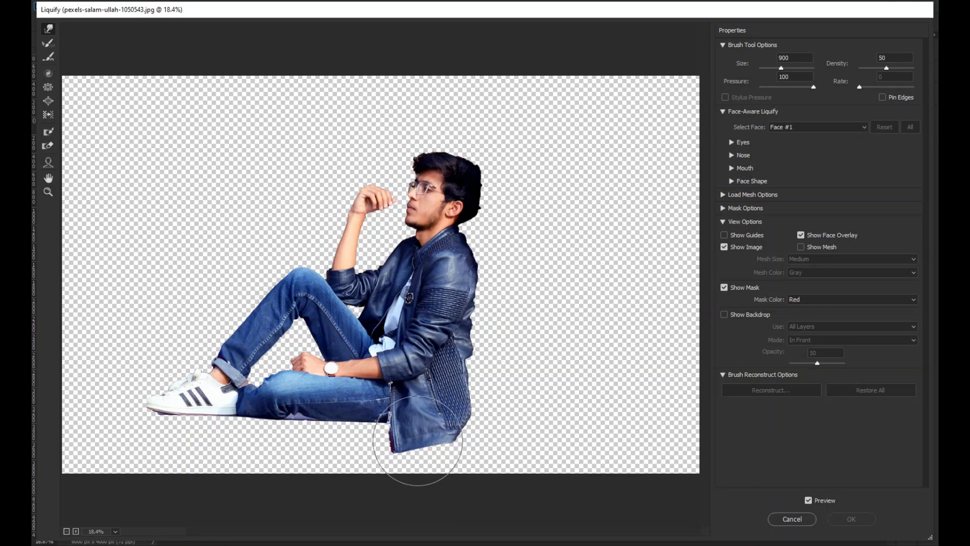
{"action": "key", "text": "bracketright"}
{"action": "key", "text": "bracketright"}
{"action": "key", "text": "bracketright"}
{"action": "key", "text": "bracketright"}
{"action": "mouse_move", "coordinate": [411, 455]}
{"action": "left_mouse_down"}
{"action": "mouse_move", "coordinate": [407, 524]}
{"action": "mouse_move", "coordinate": [382, 487]}
{"action": "mouse_move", "coordinate": [379, 455]}
{"action": "mouse_move", "coordinate": [335, 514]}
{"action": "left_mouse_up"}
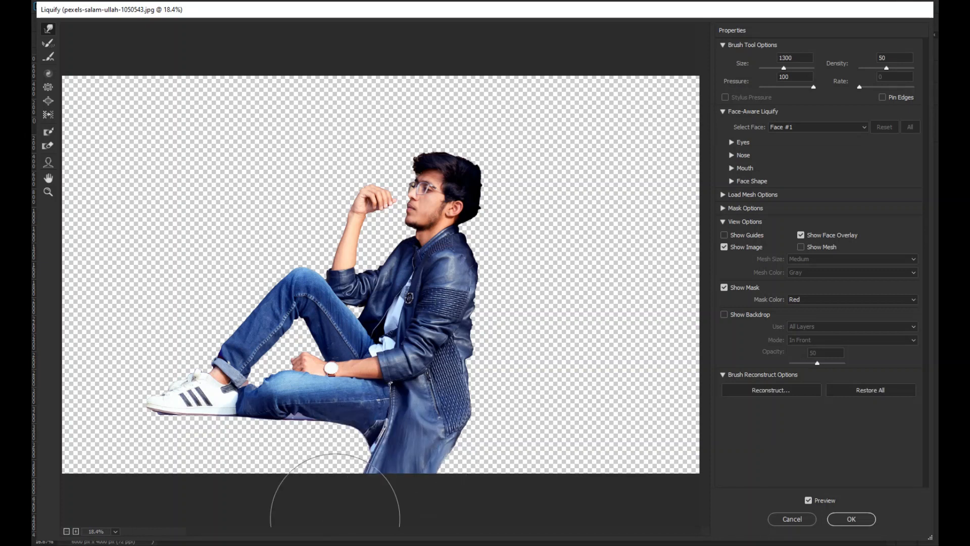
{"action": "left_click_drag", "start_coordinate": [407, 474], "coordinate": [638, 508]}
{"action": "left_click_drag", "start_coordinate": [472, 452], "coordinate": [764, 463]}
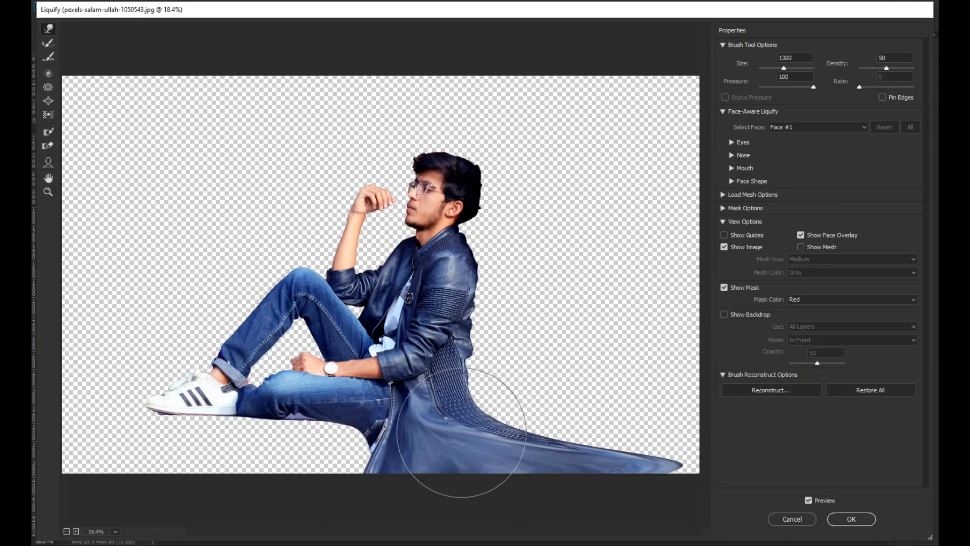
{"action": "left_click_drag", "start_coordinate": [460, 431], "coordinate": [758, 433]}
{"action": "left_click_drag", "start_coordinate": [488, 396], "coordinate": [758, 396]}
{"action": "left_click_drag", "start_coordinate": [517, 396], "coordinate": [656, 389]}
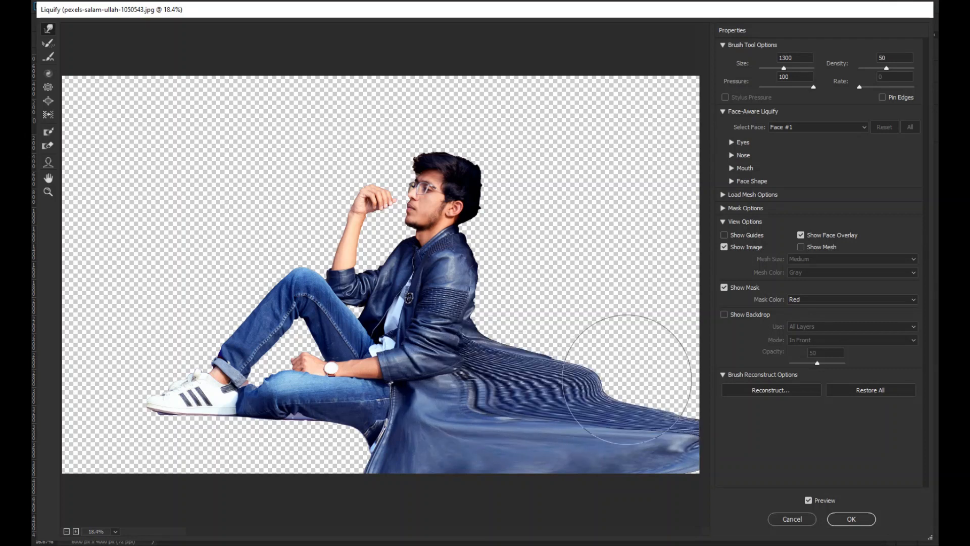
- Smear the jacket's upper back and shoulder across to the canvas's right edge with the 1300 brush
{"action": "left_click_drag", "start_coordinate": [520, 346], "coordinate": [681, 333]}
{"action": "left_click_drag", "start_coordinate": [512, 360], "coordinate": [692, 349]}
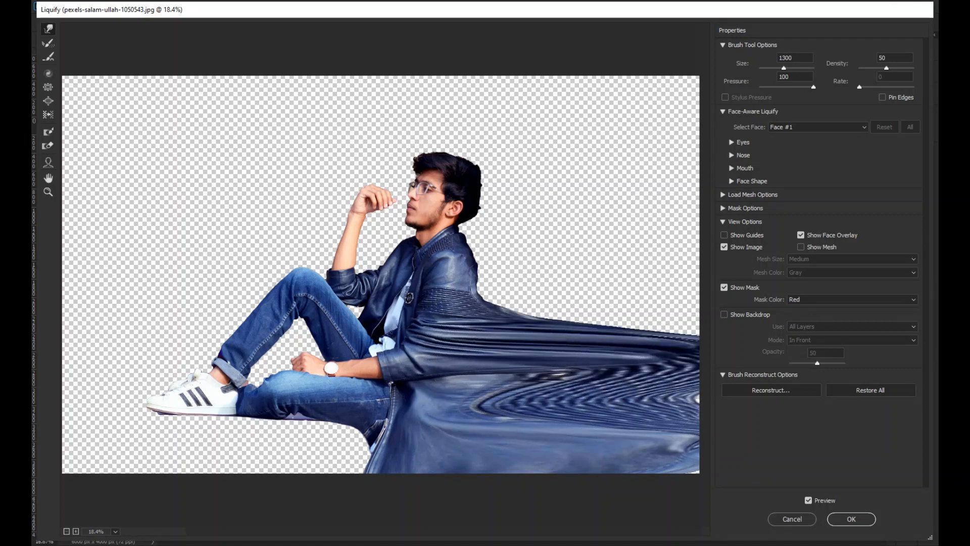
{"action": "left_click_drag", "start_coordinate": [506, 298], "coordinate": [692, 303]}
{"action": "left_click_drag", "start_coordinate": [495, 294], "coordinate": [692, 288]}
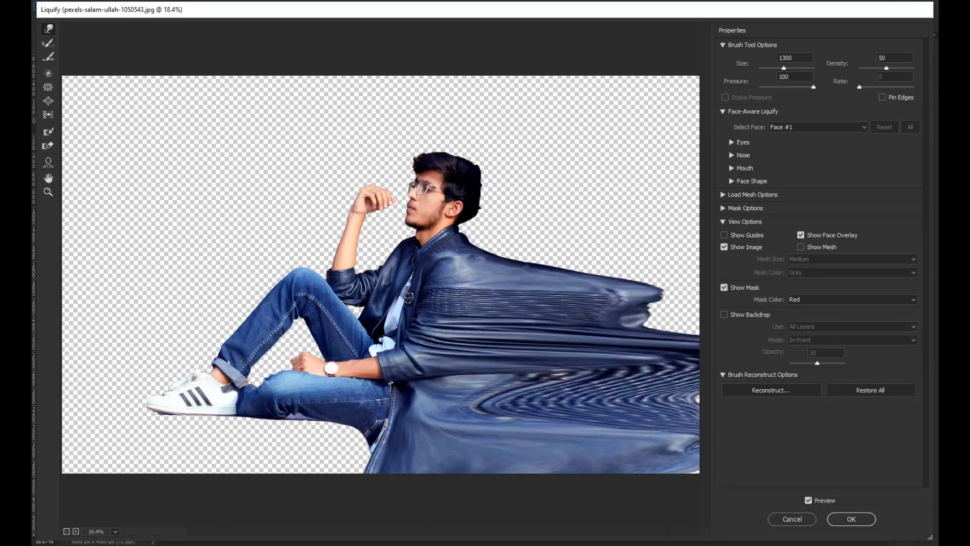
{"action": "left_click_drag", "start_coordinate": [519, 313], "coordinate": [692, 308]}
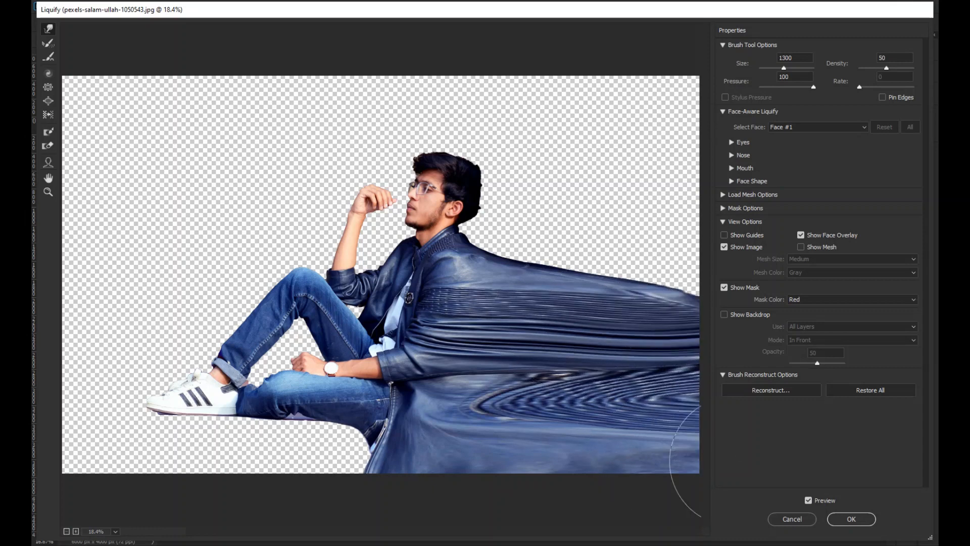
{"action": "left_click_drag", "start_coordinate": [499, 207], "coordinate": [693, 249]}
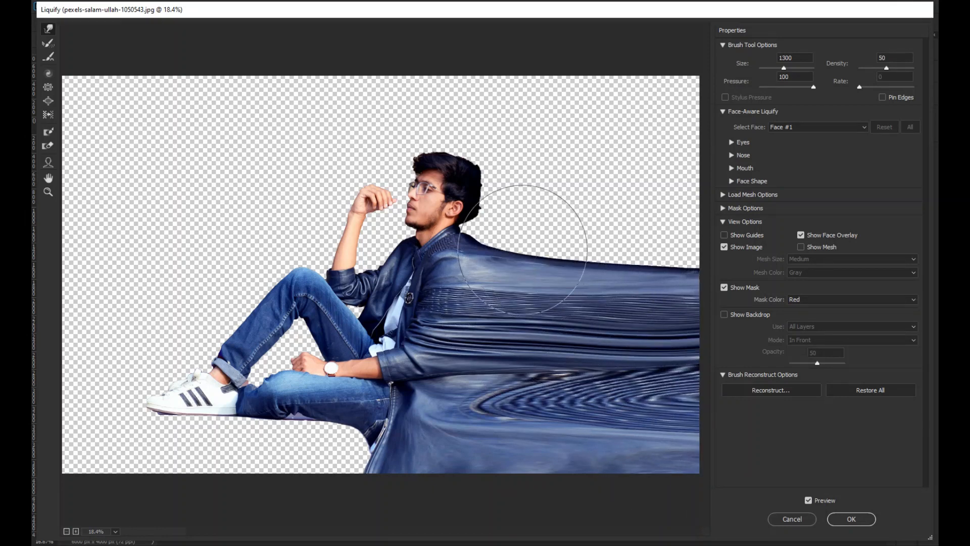
- Reduce the warp brush to 400, finishing at 200, and pull the jacket collar and nape into pointed streaks behind the neck
{"action": "key", "text": "bracketleft"}
{"action": "key", "text": "bracketleft"}
{"action": "key", "text": "bracketleft"}
{"action": "key", "text": "bracketleft"}
{"action": "key", "text": "bracketleft"}
{"action": "key", "text": "bracketleft"}
{"action": "key", "text": "bracketleft"}
{"action": "key", "text": "bracketleft"}
{"action": "key", "text": "bracketleft"}
{"action": "key", "text": "bracketleft"}
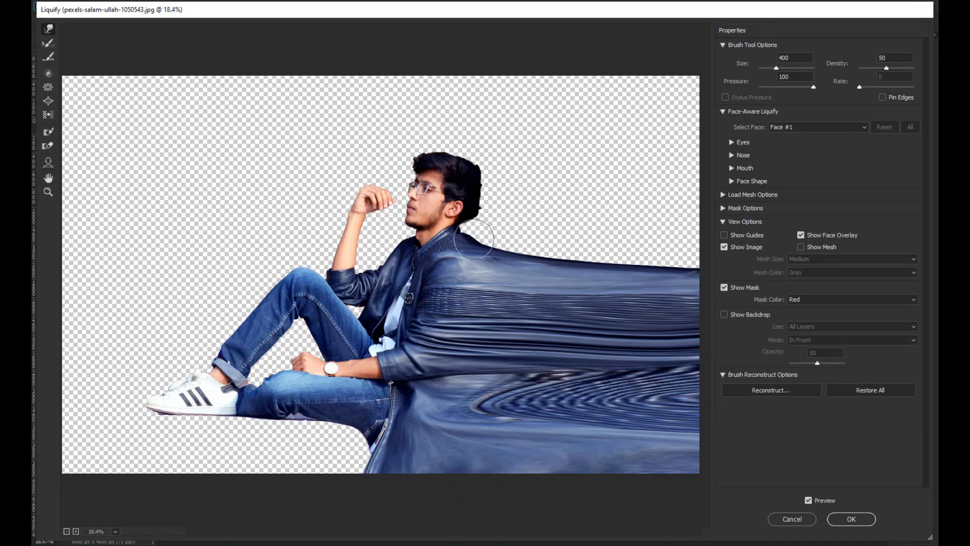
{"action": "mouse_move", "coordinate": [468, 235]}
{"action": "left_mouse_down"}
{"action": "mouse_move", "coordinate": [591, 244]}
{"action": "mouse_move", "coordinate": [475, 239]}
{"action": "mouse_move", "coordinate": [514, 246]}
{"action": "left_mouse_up"}
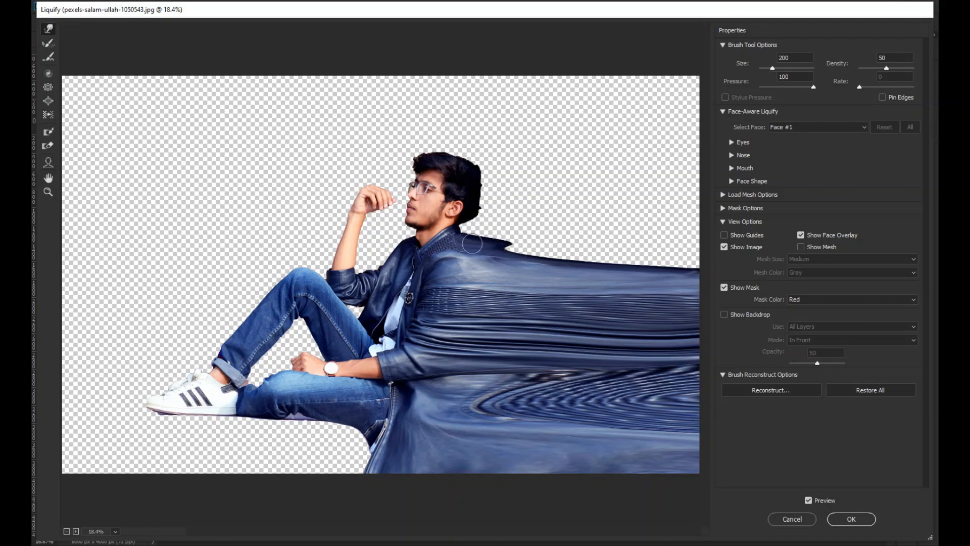
{"action": "left_click_drag", "start_coordinate": [462, 231], "coordinate": [550, 231]}
{"action": "left_click_drag", "start_coordinate": [448, 229], "coordinate": [553, 228]}
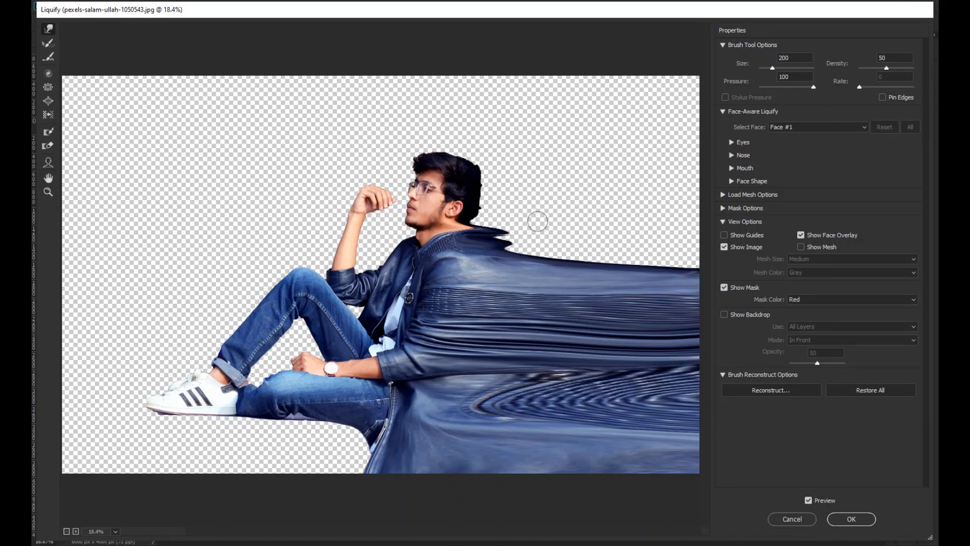
{"action": "left_click_drag", "start_coordinate": [462, 228], "coordinate": [513, 233]}
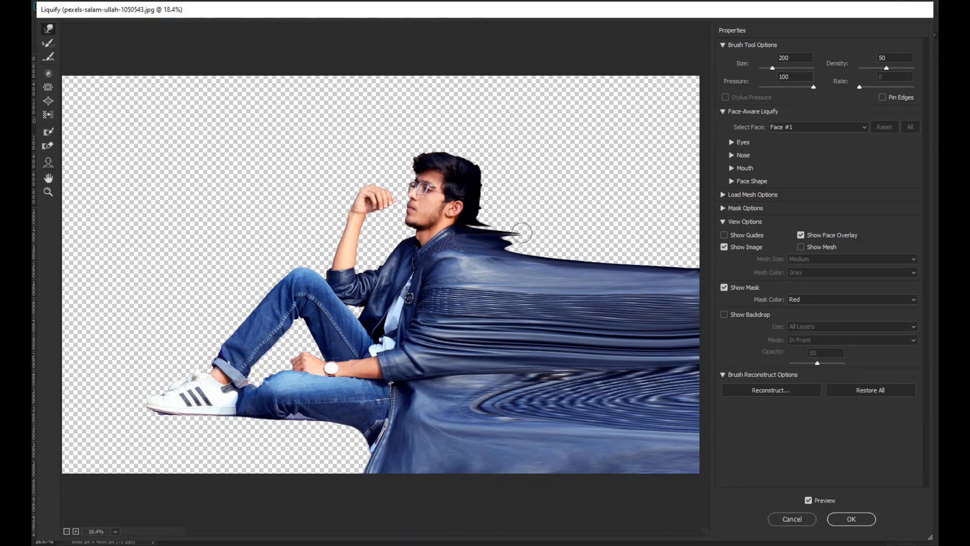
{"action": "mouse_move", "coordinate": [470, 227]}
{"action": "left_mouse_down"}
{"action": "mouse_move", "coordinate": [499, 237]}
{"action": "mouse_move", "coordinate": [480, 220]}
{"action": "mouse_move", "coordinate": [554, 226]}
{"action": "mouse_move", "coordinate": [629, 253]}
{"action": "left_mouse_up"}
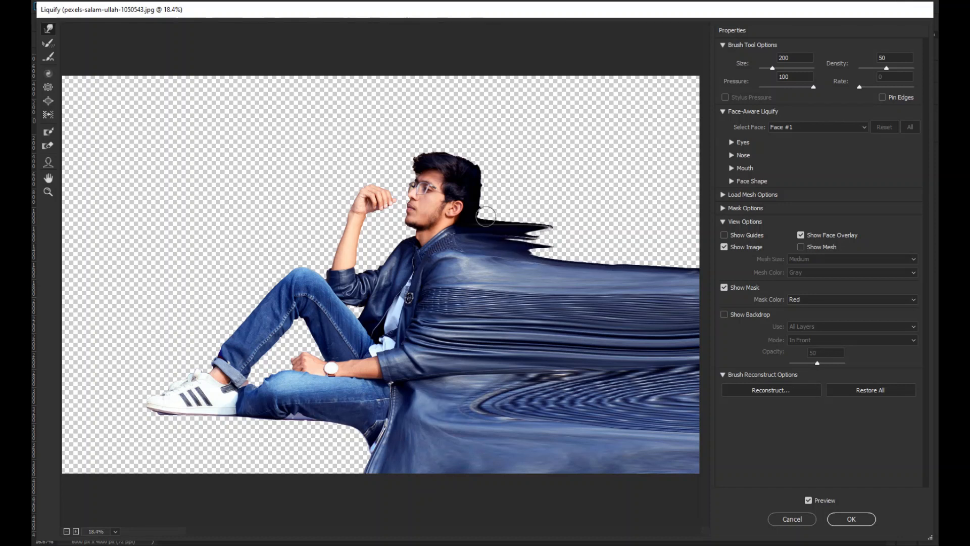
- With the 200 warp brush, pull the nape and the back and crown of the hair into pointed streaks behind the head
{"action": "left_click_drag", "start_coordinate": [478, 214], "coordinate": [550, 215]}
{"action": "mouse_move", "coordinate": [480, 214]}
{"action": "left_mouse_down"}
{"action": "mouse_move", "coordinate": [545, 222]}
{"action": "mouse_move", "coordinate": [517, 220]}
{"action": "mouse_move", "coordinate": [548, 221]}
{"action": "mouse_move", "coordinate": [562, 200]}
{"action": "left_mouse_up"}
{"action": "left_click_drag", "start_coordinate": [484, 208], "coordinate": [550, 207]}
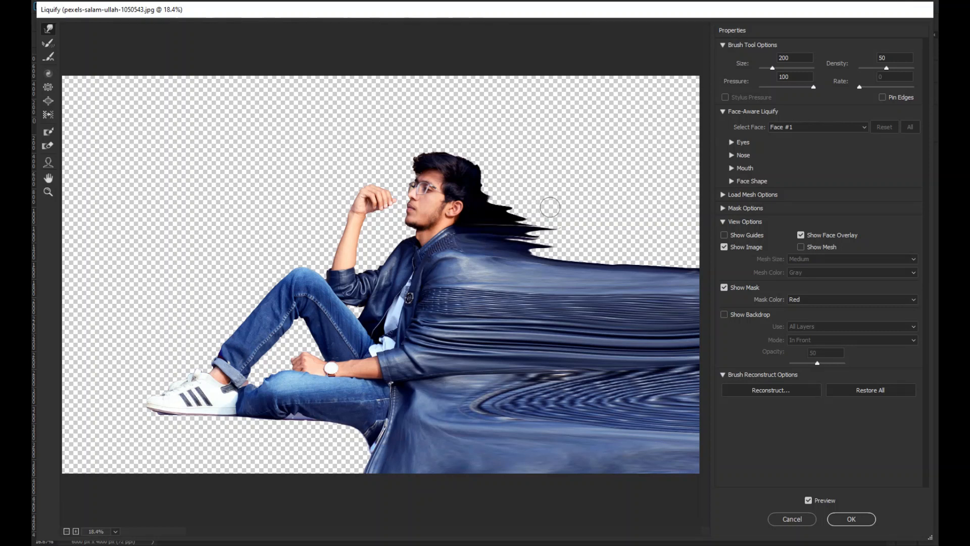
{"action": "mouse_move", "coordinate": [490, 200]}
{"action": "left_mouse_down"}
{"action": "mouse_move", "coordinate": [550, 200]}
{"action": "mouse_move", "coordinate": [509, 198]}
{"action": "mouse_move", "coordinate": [488, 194]}
{"action": "mouse_move", "coordinate": [513, 185]}
{"action": "mouse_move", "coordinate": [488, 186]}
{"action": "mouse_move", "coordinate": [574, 178]}
{"action": "left_mouse_up"}
{"action": "left_click_drag", "start_coordinate": [470, 174], "coordinate": [533, 166]}
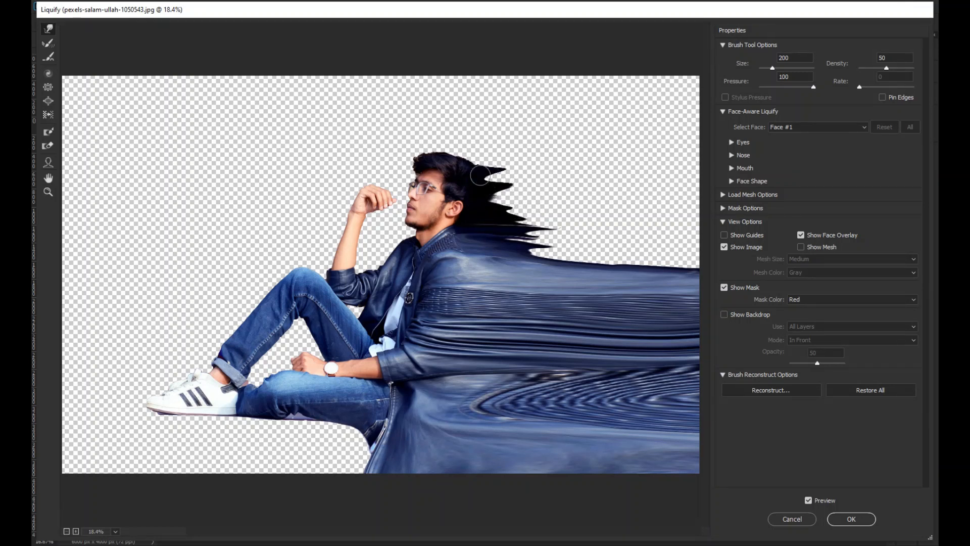
{"action": "mouse_move", "coordinate": [476, 180]}
{"action": "left_mouse_down"}
{"action": "mouse_move", "coordinate": [516, 179]}
{"action": "mouse_move", "coordinate": [467, 177]}
{"action": "mouse_move", "coordinate": [507, 158]}
{"action": "mouse_move", "coordinate": [459, 154]}
{"action": "mouse_move", "coordinate": [536, 144]}
{"action": "left_mouse_up"}
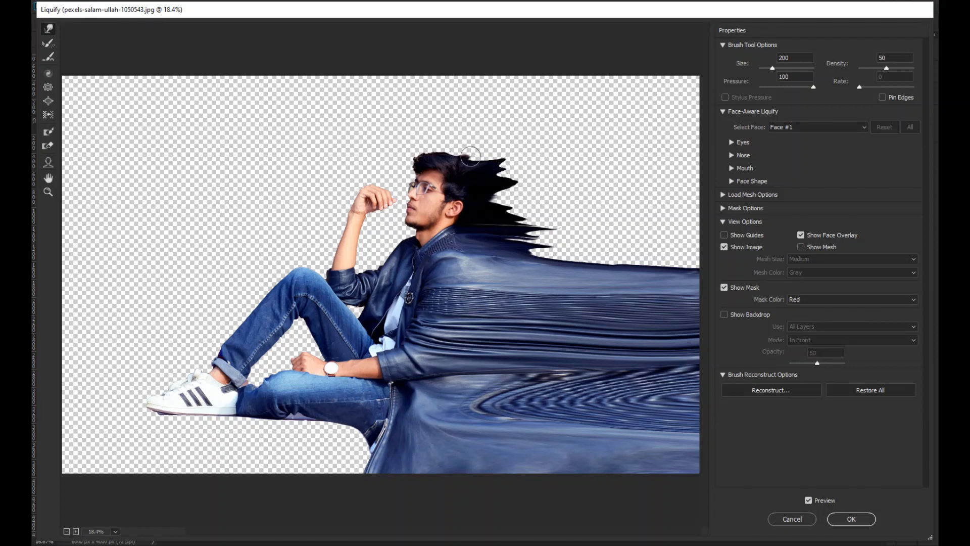
{"action": "mouse_move", "coordinate": [470, 156]}
{"action": "left_mouse_down"}
{"action": "mouse_move", "coordinate": [508, 143]}
{"action": "mouse_move", "coordinate": [475, 147]}
{"action": "mouse_move", "coordinate": [492, 144]}
{"action": "left_mouse_up"}
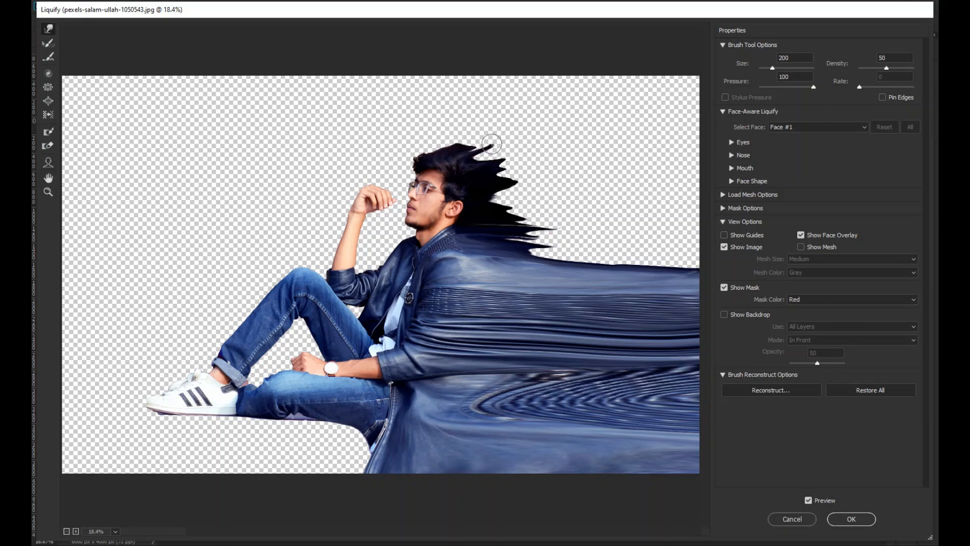
{"action": "mouse_move", "coordinate": [431, 156]}
{"action": "left_mouse_down"}
{"action": "mouse_move", "coordinate": [444, 129]}
{"action": "mouse_move", "coordinate": [433, 143]}
{"action": "mouse_move", "coordinate": [483, 133]}
{"action": "mouse_move", "coordinate": [440, 148]}
{"action": "mouse_move", "coordinate": [506, 149]}
{"action": "mouse_move", "coordinate": [492, 170]}
{"action": "mouse_move", "coordinate": [465, 165]}
{"action": "mouse_move", "coordinate": [541, 162]}
{"action": "left_mouse_up"}
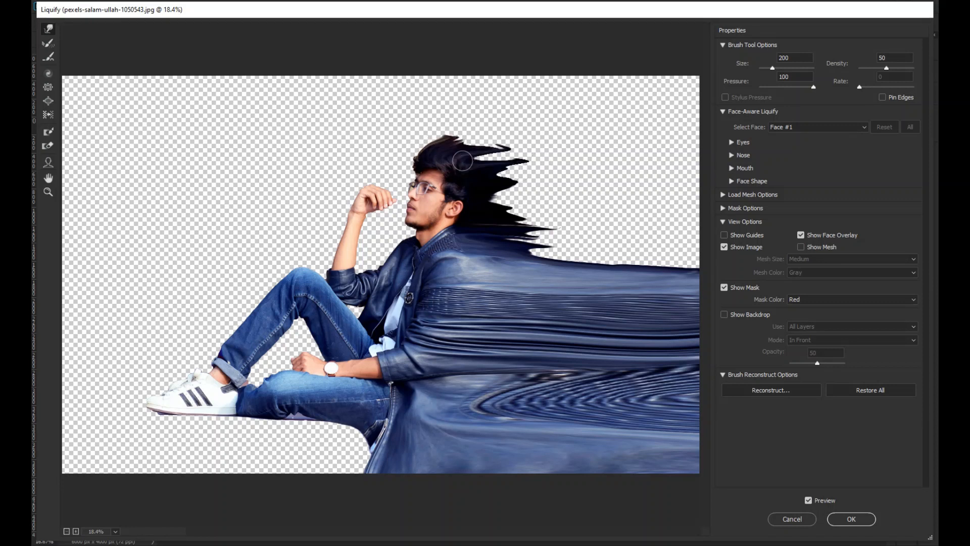
{"action": "mouse_move", "coordinate": [477, 167]}
{"action": "left_mouse_down"}
{"action": "mouse_move", "coordinate": [533, 159]}
{"action": "mouse_move", "coordinate": [540, 177]}
{"action": "left_mouse_up"}
- Enlarge the warp brush to 600 and stretch the neck and back-of-head streaks out toward the canvas's right edge
{"action": "mouse_move", "coordinate": [489, 207]}
{"action": "left_mouse_down"}
{"action": "mouse_move", "coordinate": [548, 200]}
{"action": "mouse_move", "coordinate": [532, 207]}
{"action": "mouse_move", "coordinate": [560, 246]}
{"action": "mouse_move", "coordinate": [534, 245]}
{"action": "mouse_move", "coordinate": [651, 258]}
{"action": "left_mouse_up"}
{"action": "key", "text": "bracketright"}
{"action": "key", "text": "bracketright"}
{"action": "key", "text": "bracketright"}
{"action": "key", "text": "bracketright"}
{"action": "left_click_drag", "start_coordinate": [505, 231], "coordinate": [604, 232]}
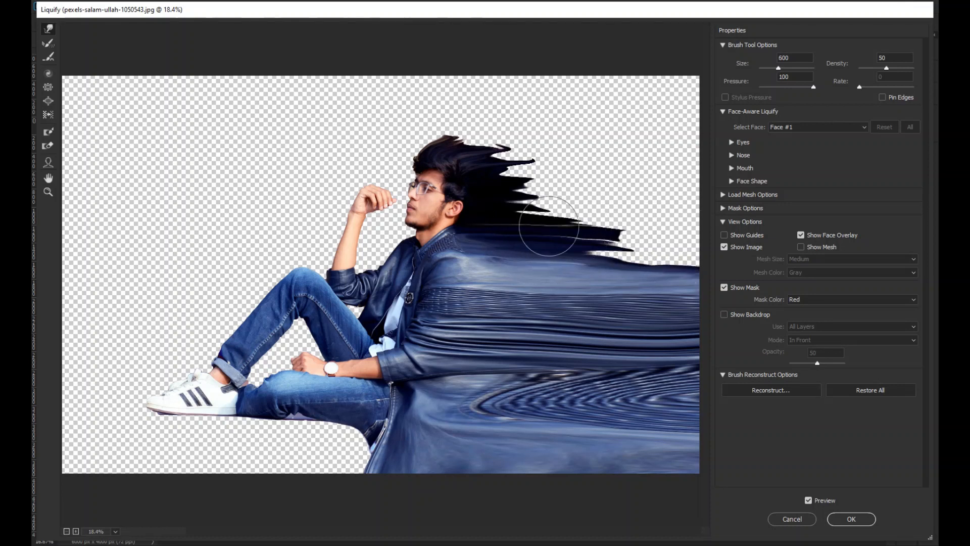
{"action": "left_click_drag", "start_coordinate": [511, 212], "coordinate": [669, 208]}
{"action": "mouse_move", "coordinate": [525, 190]}
{"action": "left_mouse_down"}
{"action": "mouse_move", "coordinate": [672, 185]}
{"action": "mouse_move", "coordinate": [571, 166]}
{"action": "mouse_move", "coordinate": [641, 172]}
{"action": "left_mouse_up"}
{"action": "left_click_drag", "start_coordinate": [508, 213], "coordinate": [727, 239]}
{"action": "mouse_move", "coordinate": [605, 252]}
{"action": "left_mouse_down"}
{"action": "mouse_move", "coordinate": [723, 264]}
{"action": "mouse_move", "coordinate": [787, 292]}
{"action": "left_mouse_up"}
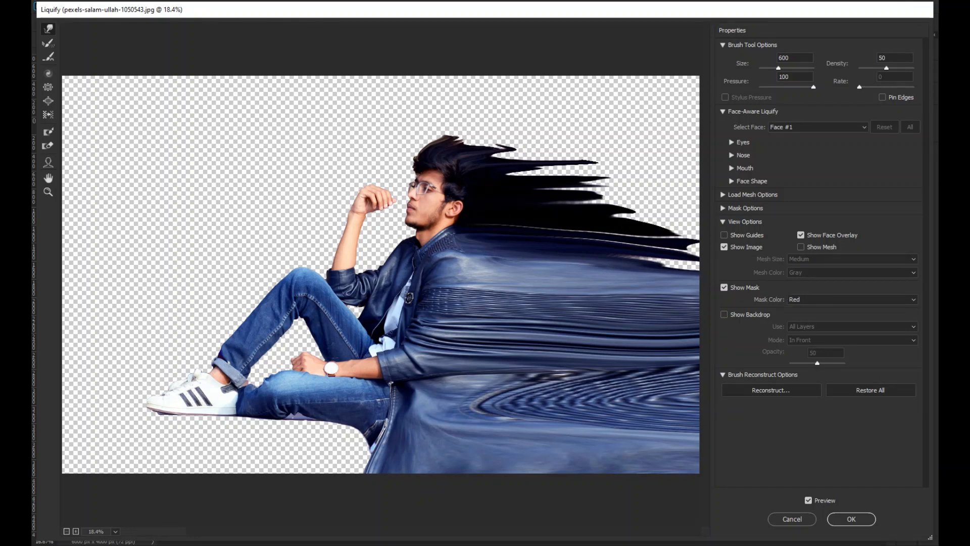
- Extend the remaining hair and shoulder streaks to the canvas's right edge with the 600 brush and apply the Liquify filter
{"action": "left_click_drag", "start_coordinate": [642, 264], "coordinate": [793, 267]}
{"action": "left_click_drag", "start_coordinate": [581, 235], "coordinate": [722, 233]}
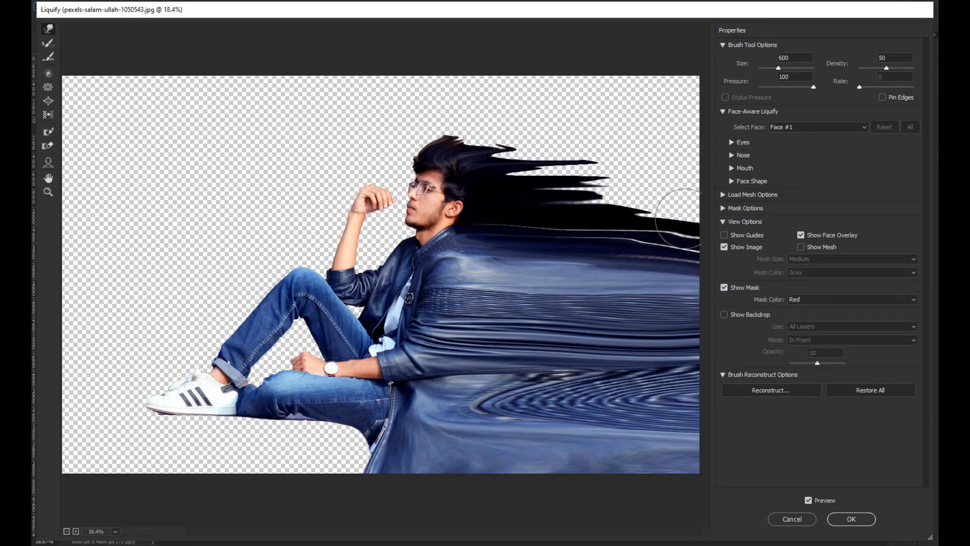
{"action": "left_click_drag", "start_coordinate": [560, 195], "coordinate": [743, 225]}
{"action": "left_click_drag", "start_coordinate": [569, 180], "coordinate": [667, 177]}
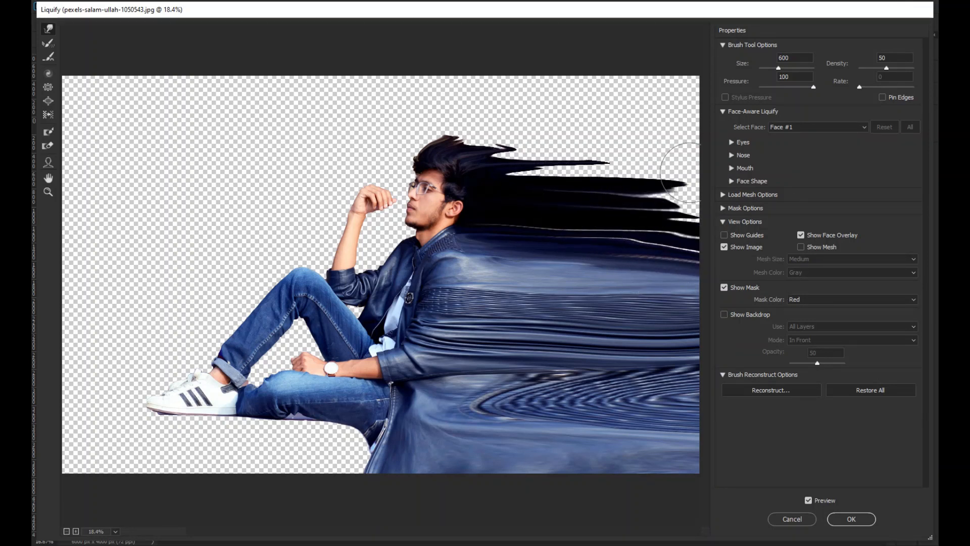
{"action": "left_click_drag", "start_coordinate": [511, 172], "coordinate": [604, 174]}
{"action": "left_click_drag", "start_coordinate": [490, 165], "coordinate": [700, 169]}
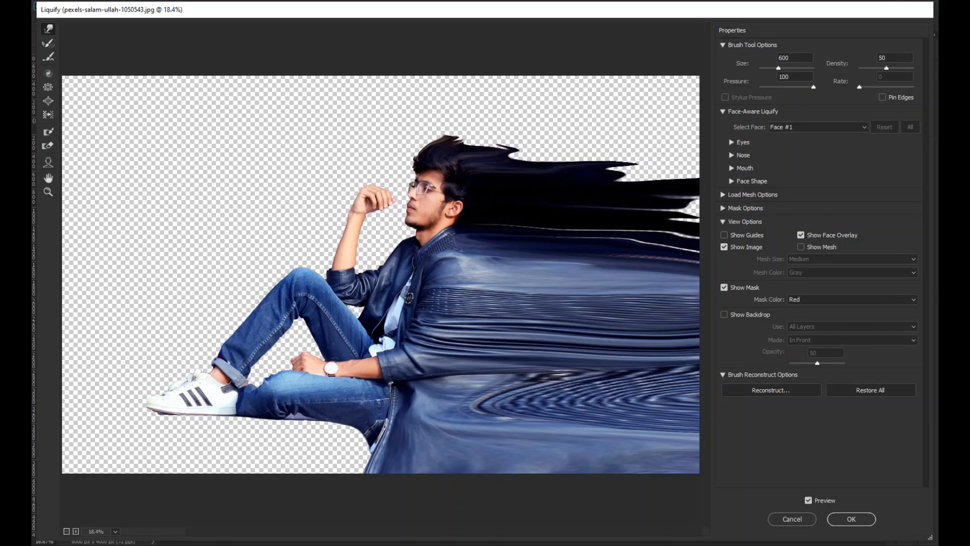
{"action": "left_click_drag", "start_coordinate": [513, 130], "coordinate": [699, 152]}
{"action": "left_click", "coordinate": [851, 519]}
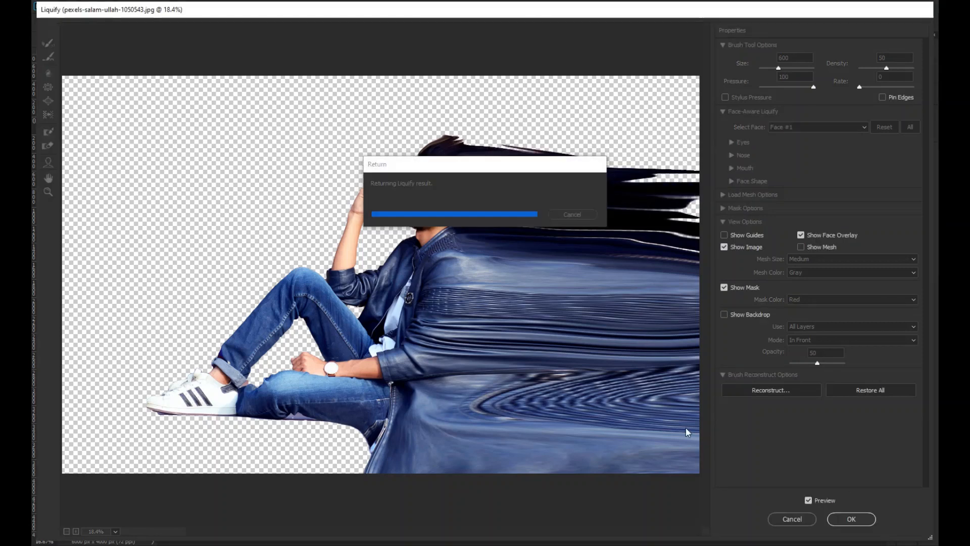
- Add a black layer mask to the Liquify layer and a white layer mask to Layer 0 copy
{"action": "left_click", "coordinate": [818, 522], "text": "alt"}
{"action": "left_click", "coordinate": [818, 522]}
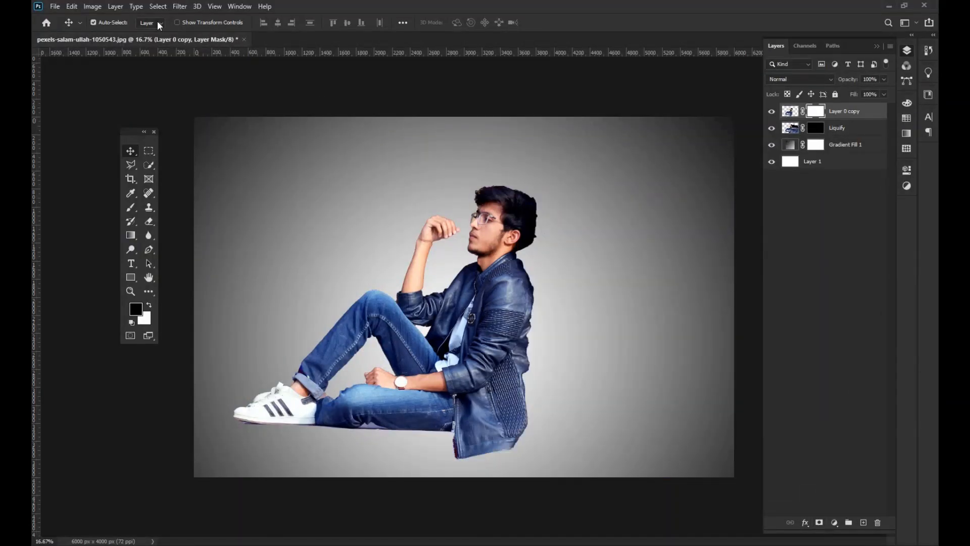
- Activate the Brush tool and import the Explosion_Brushes set into the brush presets
{"action": "key", "text": "b"}
{"action": "left_click", "coordinate": [101, 22]}
{"action": "right_click", "coordinate": [523, 242]}
{"action": "left_click", "coordinate": [564, 216]}
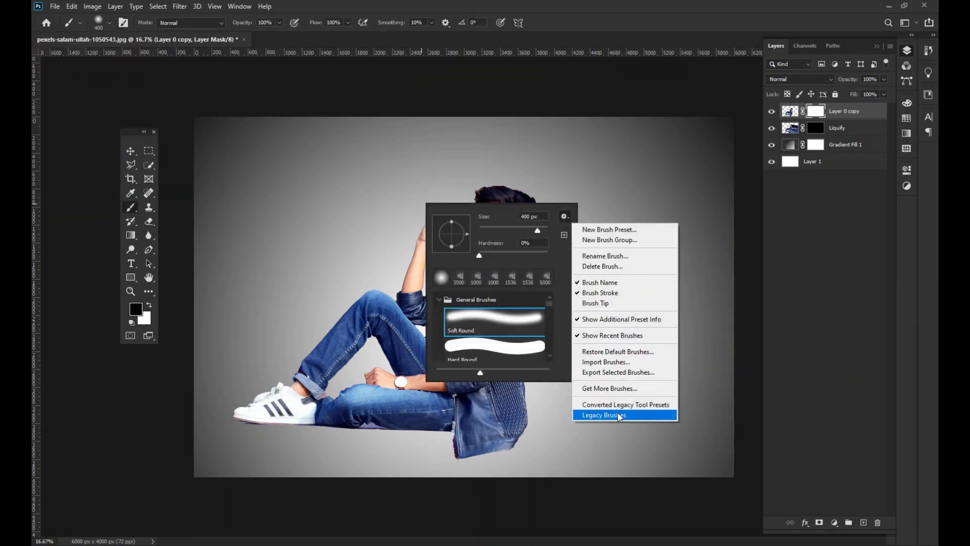
{"action": "left_click", "coordinate": [623, 364]}
{"action": "left_click", "coordinate": [559, 282]}
{"action": "left_click", "coordinate": [789, 517]}
- Choose the 003_Explosion brush at 1536 px from the imported explosion brushes
{"action": "mouse_move", "coordinate": [551, 304]}
{"action": "left_mouse_down"}
{"action": "mouse_move", "coordinate": [552, 353]}
{"action": "mouse_move", "coordinate": [552, 328]}
{"action": "left_mouse_up"}
{"action": "left_click", "coordinate": [520, 337]}
{"action": "scroll", "coordinate": [521, 362], "scroll_direction": "down", "scroll_amount": 1}
{"action": "left_click", "coordinate": [520, 360]}
{"action": "scroll", "coordinate": [512, 348], "scroll_direction": "down", "scroll_amount": 1}
{"action": "left_click", "coordinate": [505, 342]}
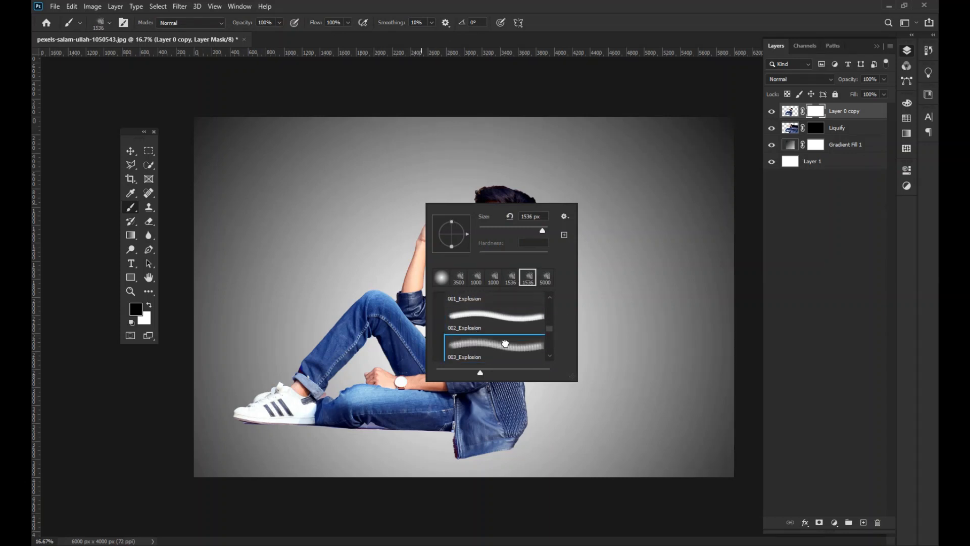
{"action": "scroll", "coordinate": [517, 321], "scroll_direction": "down", "scroll_amount": 2}
{"action": "left_click", "coordinate": [517, 321]}
{"action": "left_click", "coordinate": [520, 349]}
{"action": "left_click", "coordinate": [500, 313]}
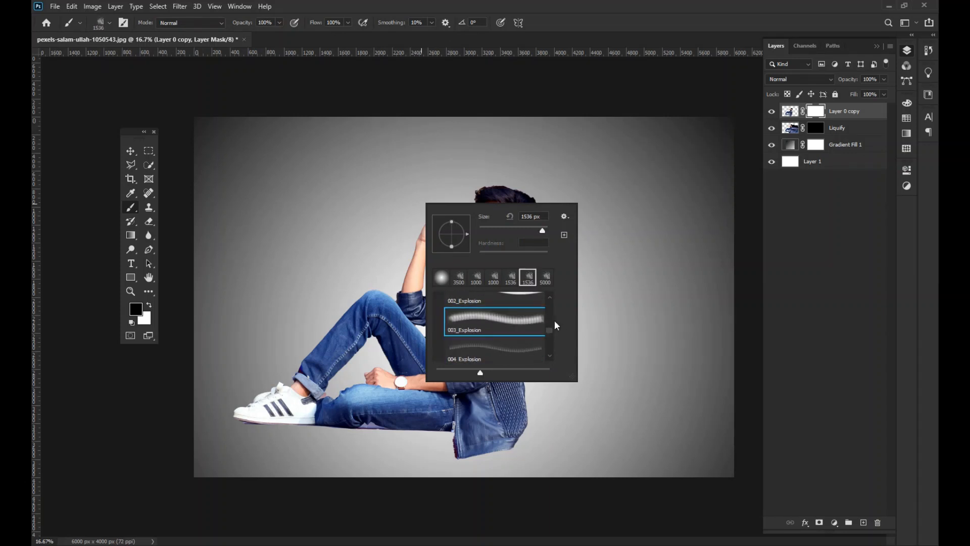
- On Layer 0 copy's mask, stamp black explosion particles over the hair, the back and the jacket's lower edge
{"action": "left_click", "coordinate": [820, 116]}
{"action": "left_click", "coordinate": [522, 232]}
{"action": "left_click", "coordinate": [522, 136]}
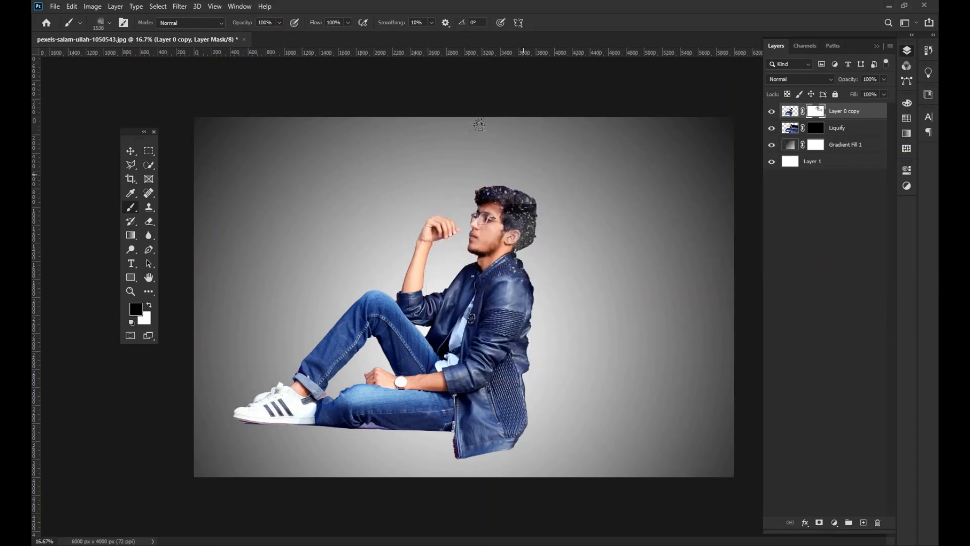
{"action": "left_click", "coordinate": [523, 176]}
{"action": "left_click", "coordinate": [529, 290]}
{"action": "left_click", "coordinate": [532, 380]}
{"action": "left_click", "coordinate": [521, 445]}
{"action": "left_click", "coordinate": [508, 444]}
{"action": "left_click", "coordinate": [548, 368]}
- On the Liquify layer's mask, stamp white particles around the head and jacket hem with the explosion brush rotated to 180°
{"action": "left_click", "coordinate": [819, 129]}
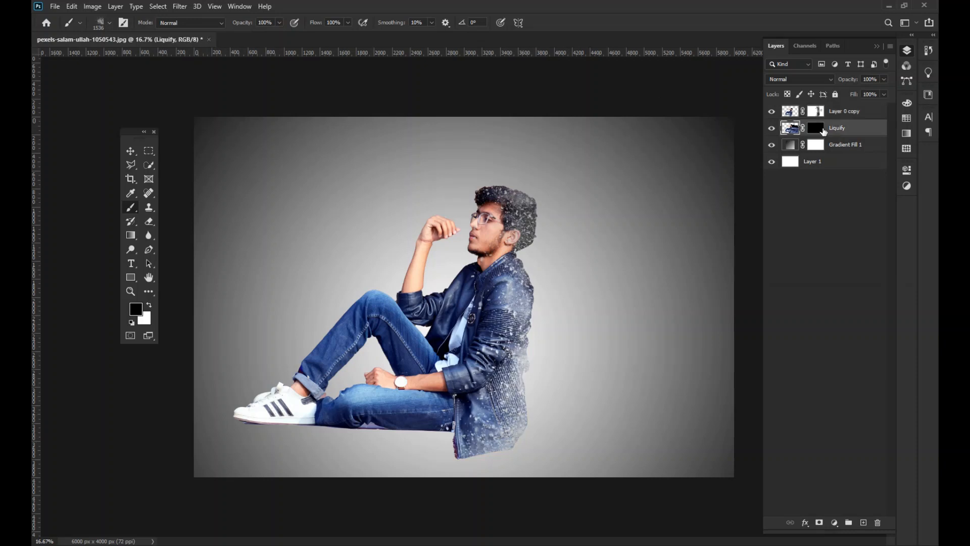
{"action": "left_click", "coordinate": [150, 305]}
{"action": "right_click", "coordinate": [587, 259]}
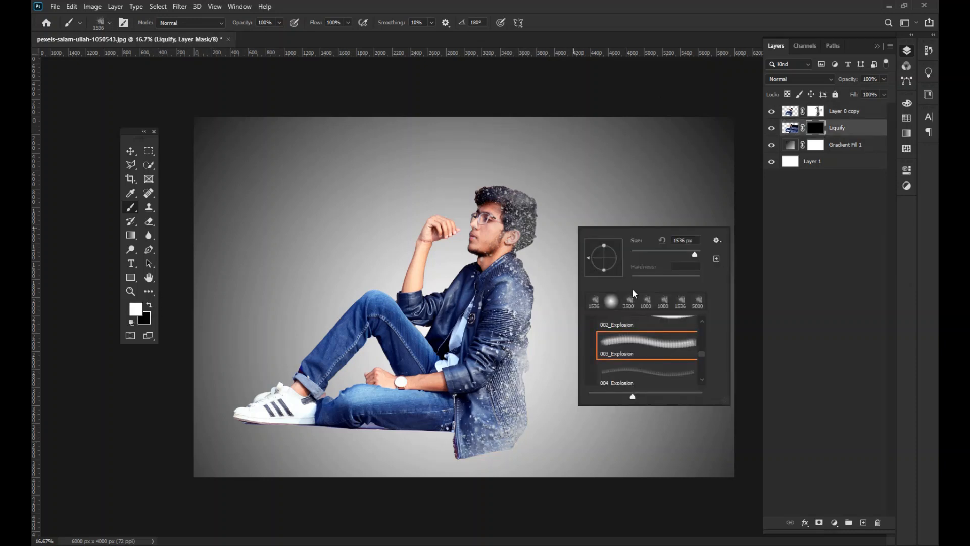
{"action": "left_click", "coordinate": [477, 206]}
{"action": "left_click", "coordinate": [494, 444]}
{"action": "left_click", "coordinate": [517, 428]}
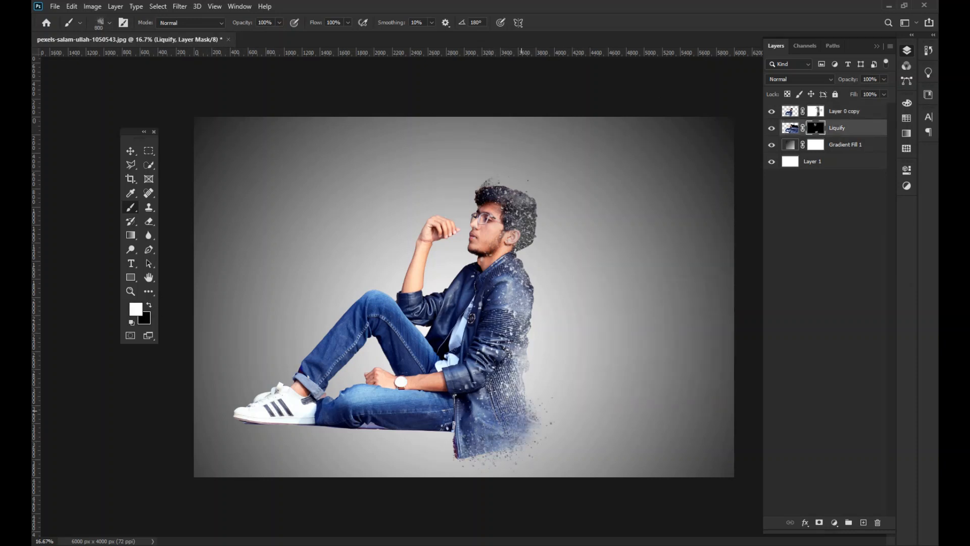
- Stamp white particles on the Liquify mask with the 1100 px brush from the jacket hem up the back to the hair
{"action": "left_click", "coordinate": [521, 383]}
{"action": "left_click", "coordinate": [520, 339]}
{"action": "key", "text": "ctrl+z"}
{"action": "key", "text": "ctrl+z"}
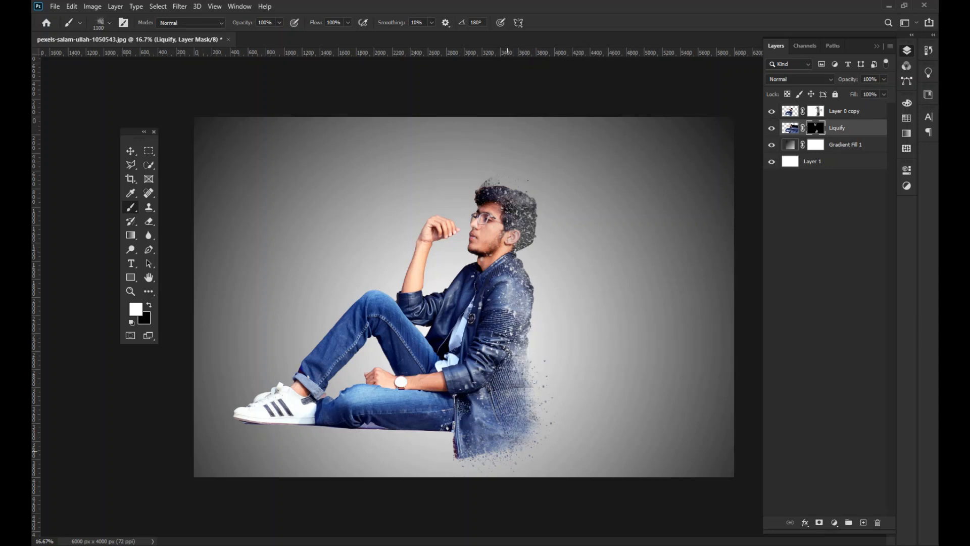
{"action": "left_click", "coordinate": [507, 451]}
{"action": "left_click", "coordinate": [517, 371]}
{"action": "left_click", "coordinate": [523, 323]}
{"action": "left_click", "coordinate": [528, 288]}
{"action": "left_click", "coordinate": [536, 253]}
{"action": "left_click", "coordinate": [530, 219]}
{"action": "left_click", "coordinate": [521, 210]}
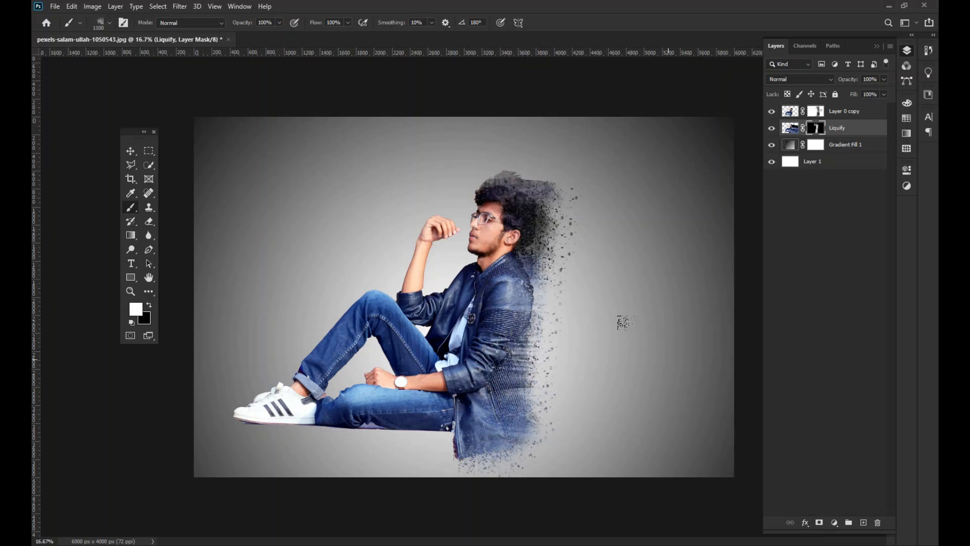
{"action": "key", "text": "ctrl+z"}
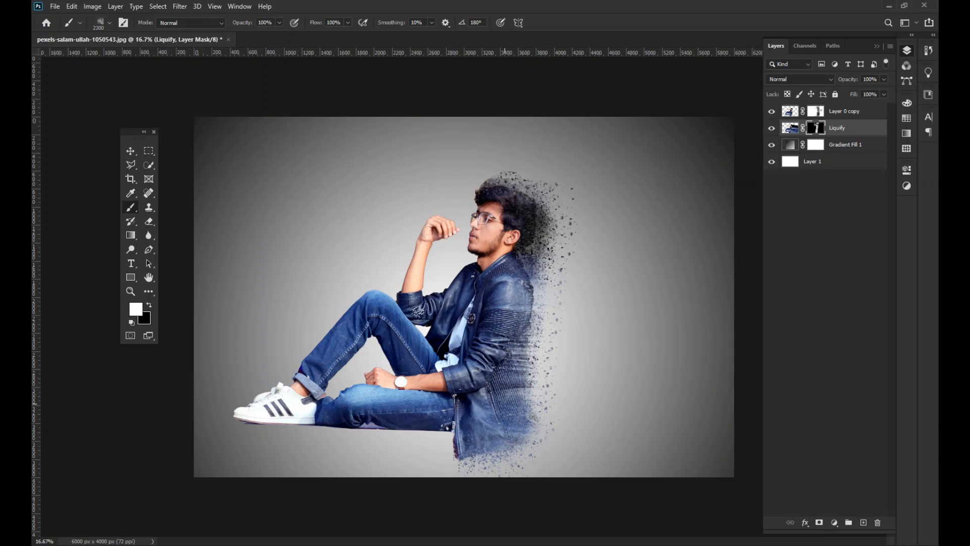
- Enlarge the explosion brush to 4600 px, rotate it to about -51° and stamp large particles beyond the jacket's lower back
{"action": "right_click", "coordinate": [648, 354]}
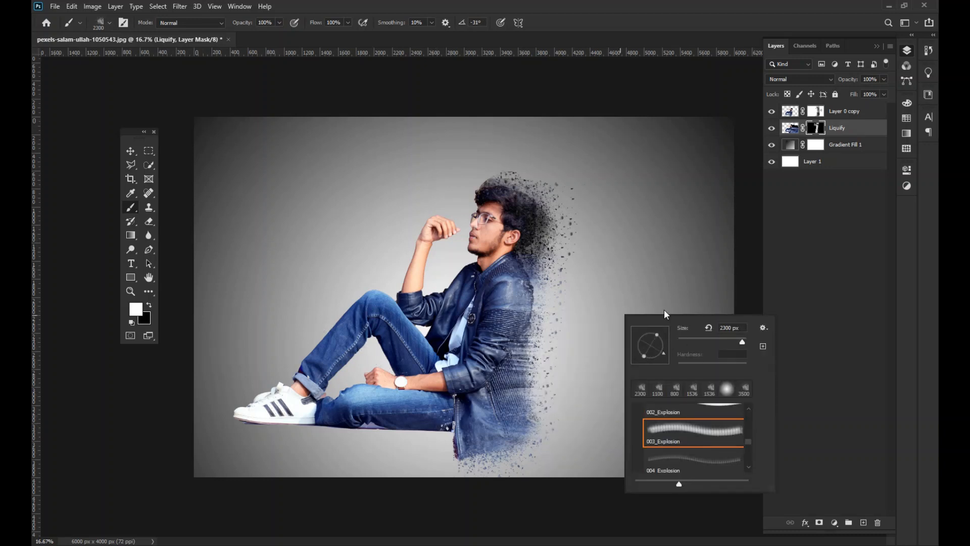
{"action": "key", "text": "Return"}
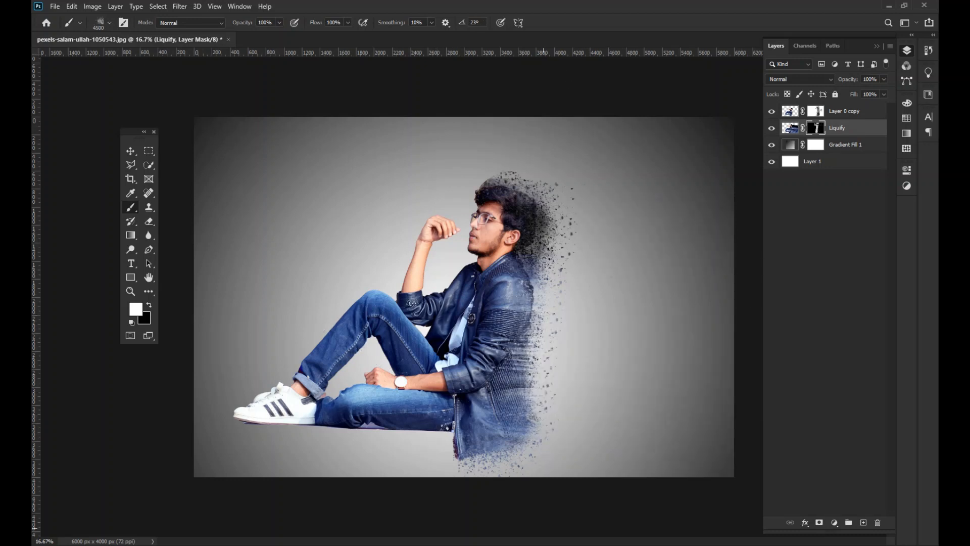
{"action": "right_click", "coordinate": [673, 399]}
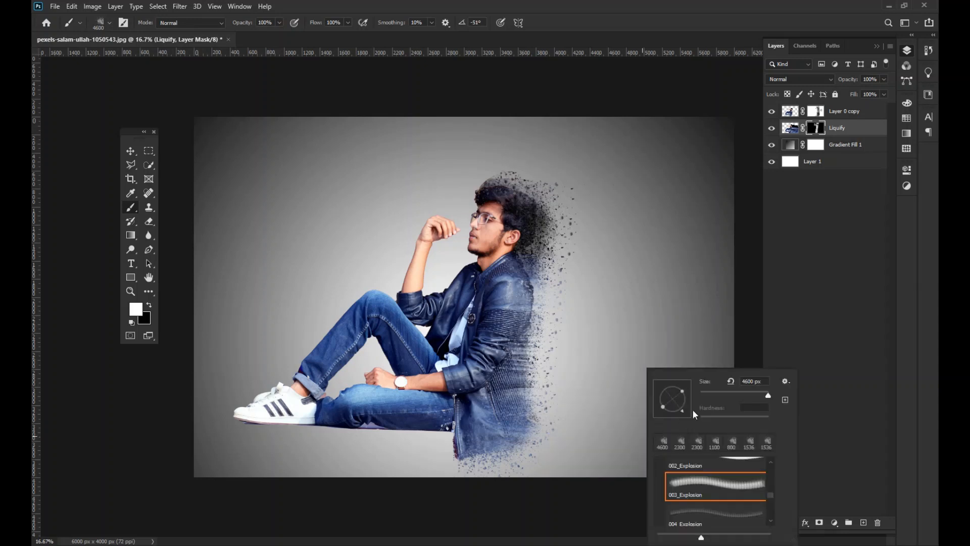
{"action": "left_click", "coordinate": [642, 436]}
- Rotate the 4600 px explosion brush to -151°
{"action": "right_click", "coordinate": [636, 199]}
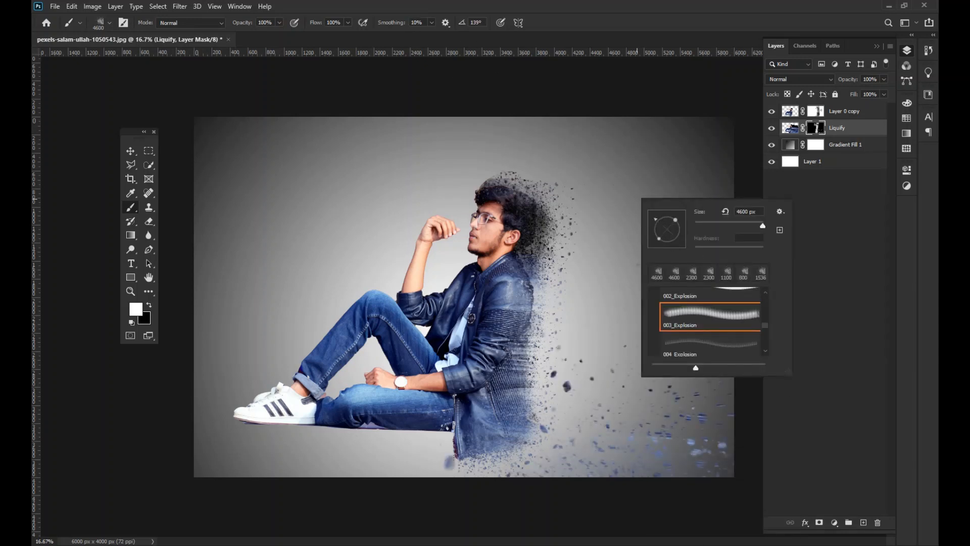
{"action": "left_click", "coordinate": [828, 300]}
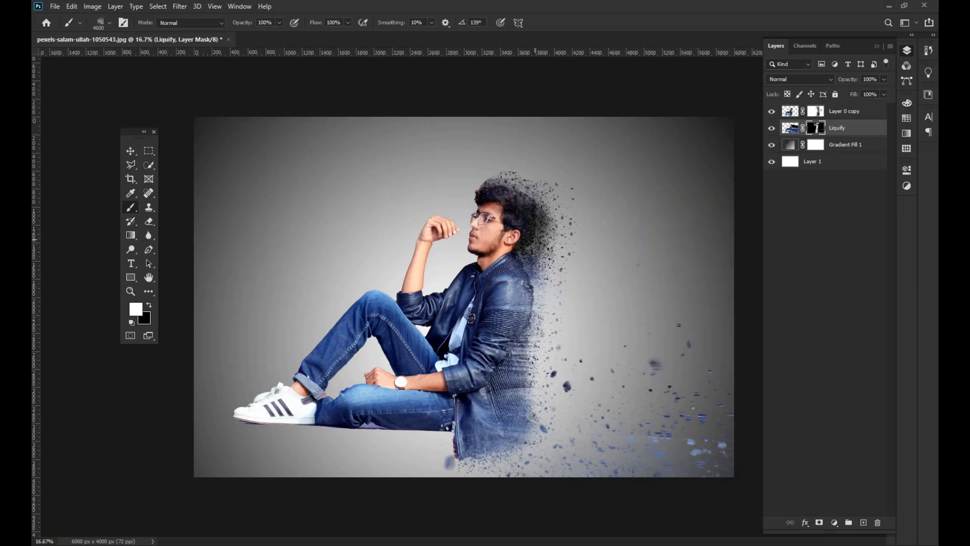
{"action": "right_click", "coordinate": [560, 354]}
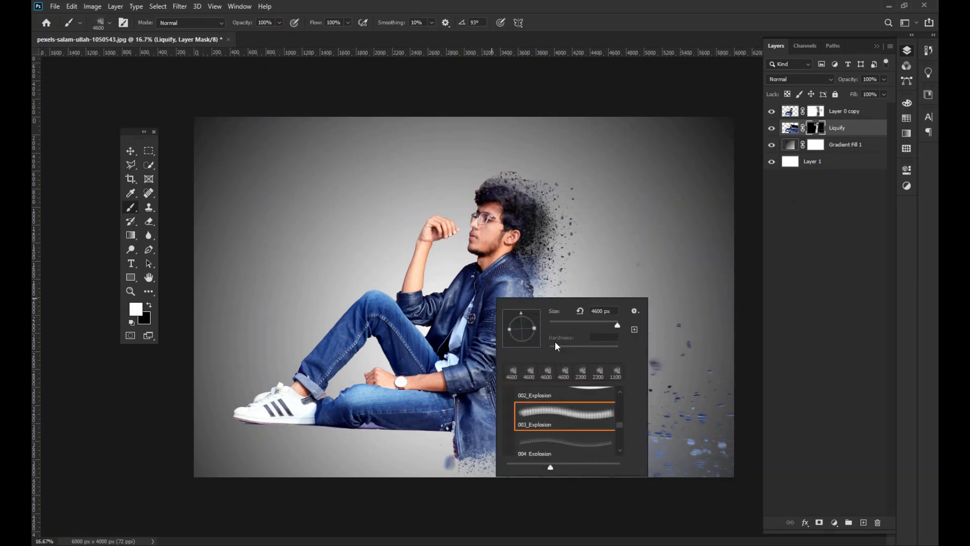
{"action": "left_click_drag", "start_coordinate": [529, 334], "coordinate": [537, 329]}
{"action": "left_click", "coordinate": [579, 294]}
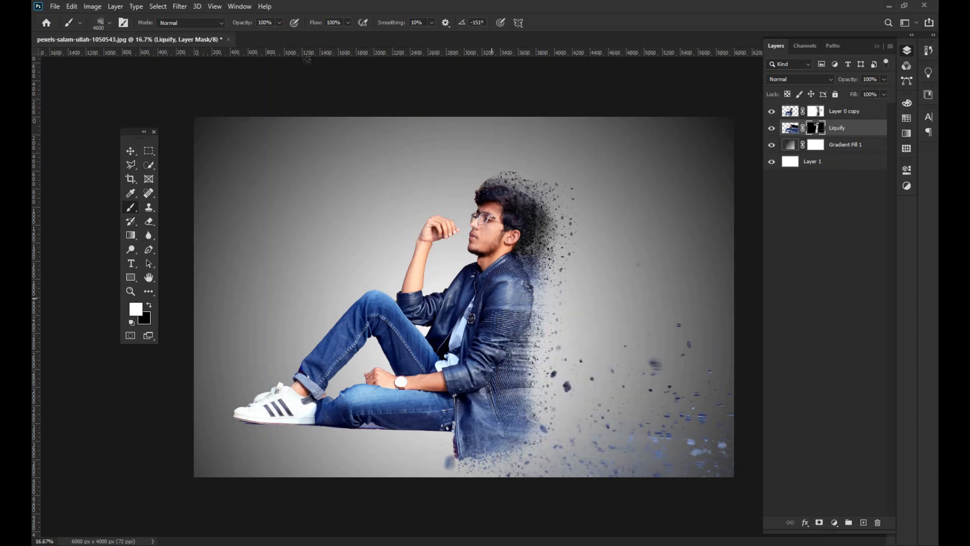
- Stamp white particles on the Liquify mask so the hair, back and jacket scatter toward the canvas's right edge
{"action": "left_click", "coordinate": [566, 345]}
{"action": "left_click", "coordinate": [439, 370]}
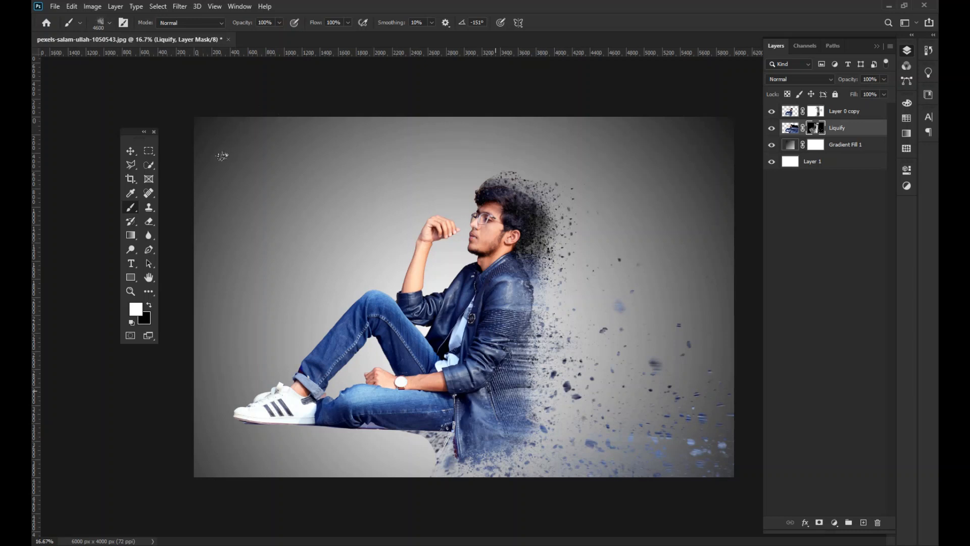
{"action": "left_click", "coordinate": [495, 389]}
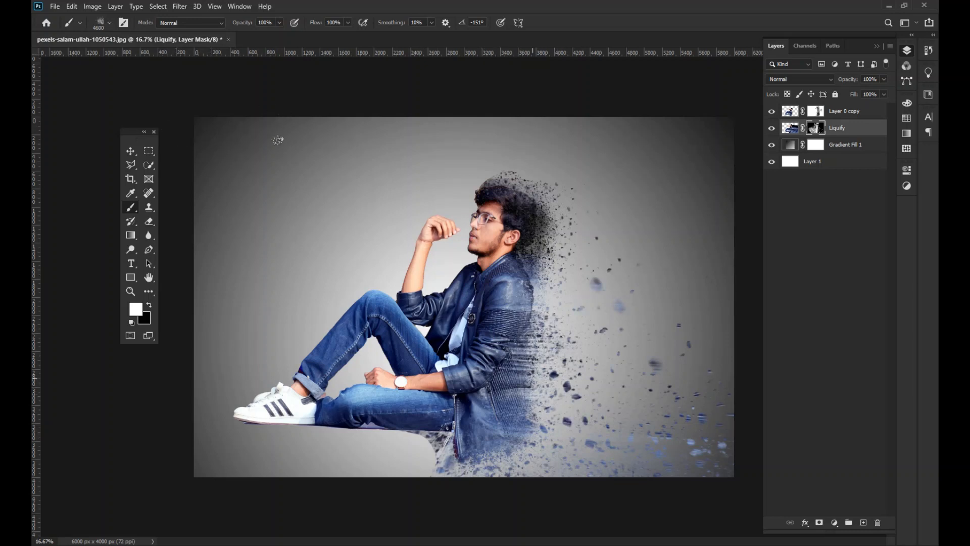
{"action": "left_click", "coordinate": [523, 310]}
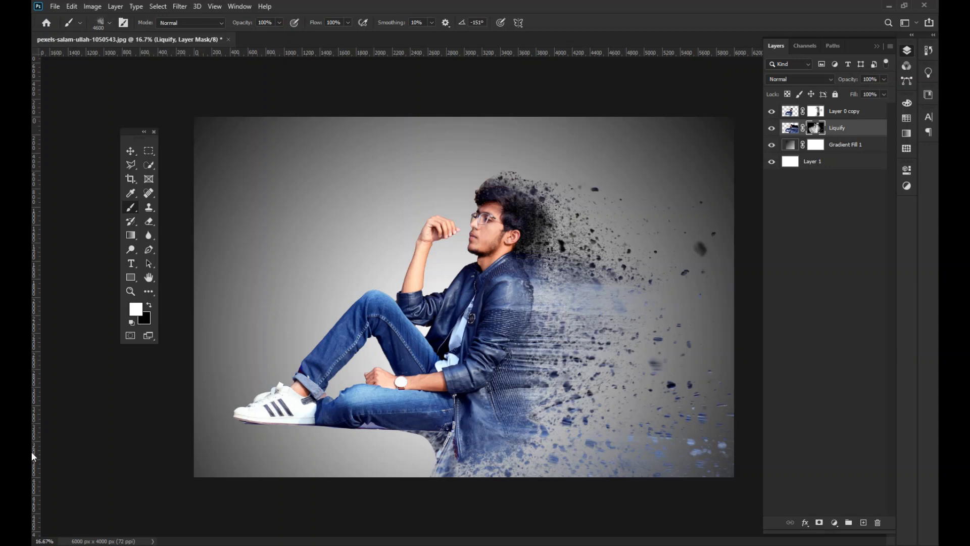
- Make black the foreground color and choose the Soft Round brush from the General Brushes
{"action": "left_click", "coordinate": [131, 150]}
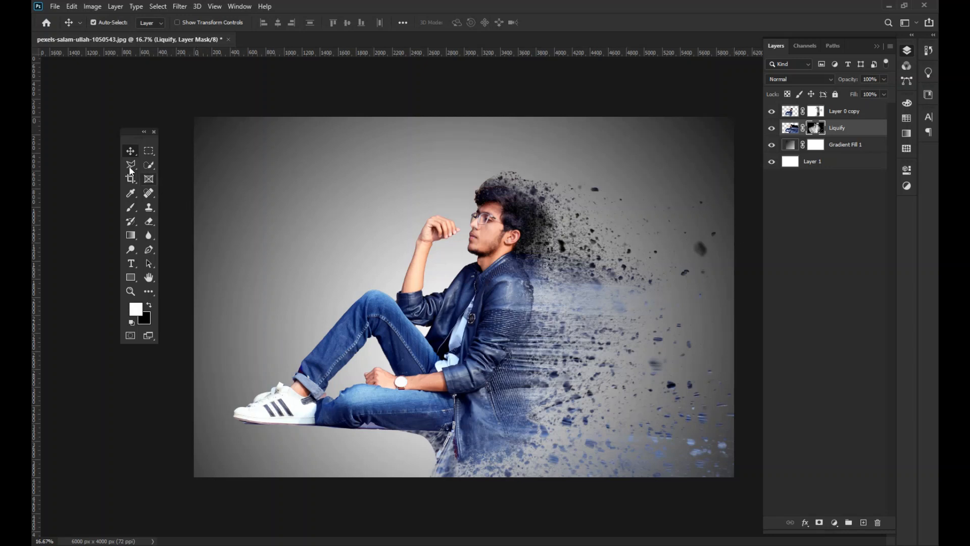
{"action": "left_click", "coordinate": [150, 306]}
{"action": "left_click", "coordinate": [130, 207]}
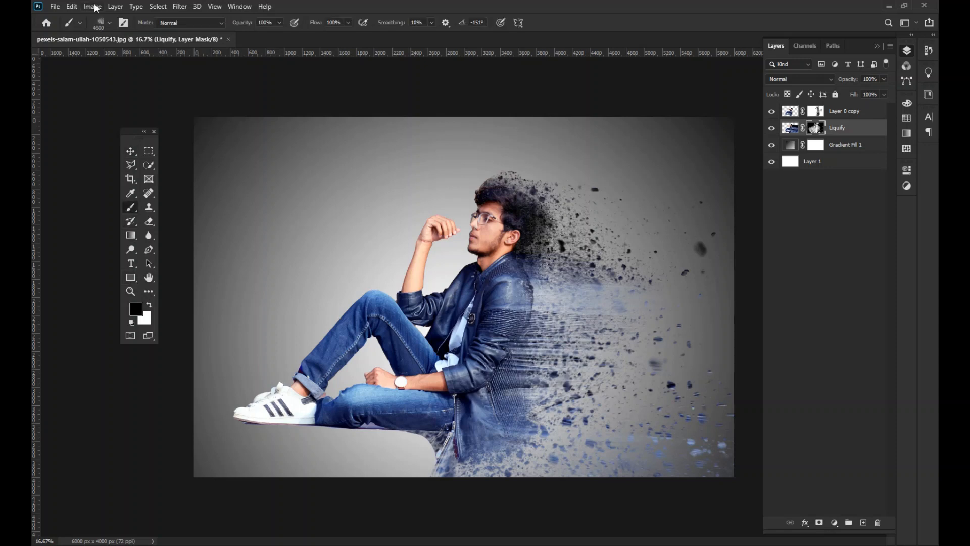
{"action": "left_click", "coordinate": [108, 23]}
{"action": "scroll", "coordinate": [130, 160], "scroll_direction": "down", "scroll_amount": 3}
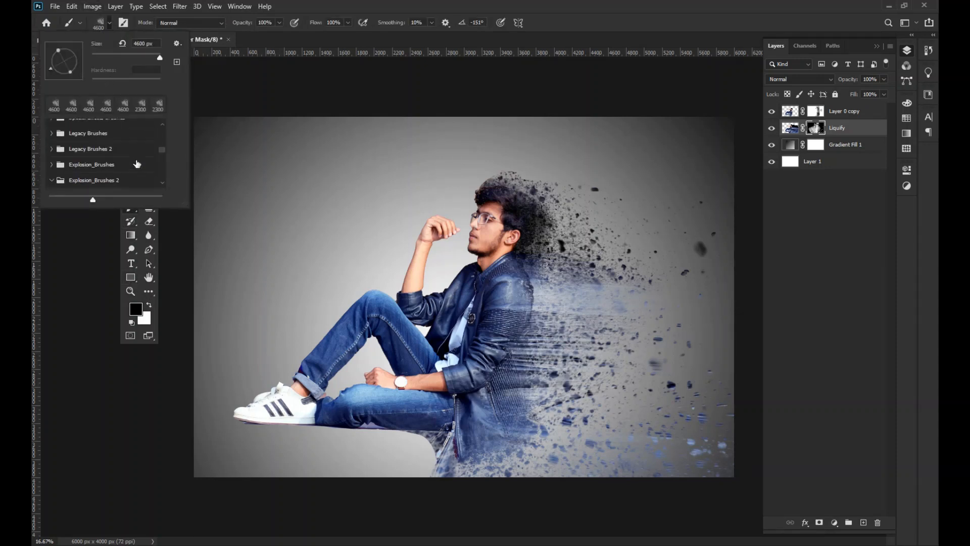
{"action": "scroll", "coordinate": [131, 161], "scroll_direction": "up", "scroll_amount": 3}
{"action": "scroll", "coordinate": [130, 161], "scroll_direction": "up", "scroll_amount": 5}
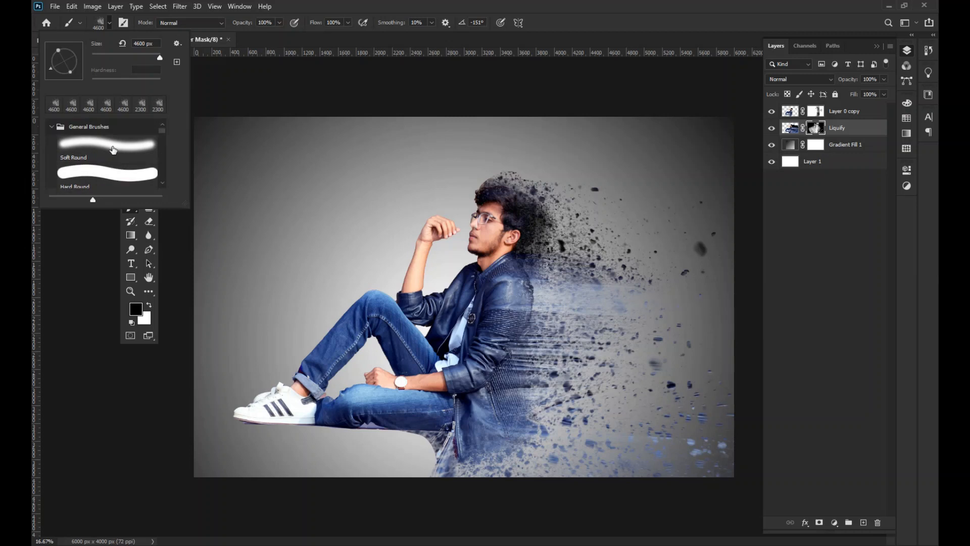
{"action": "left_click", "coordinate": [112, 149]}
{"action": "left_click", "coordinate": [211, 39]}
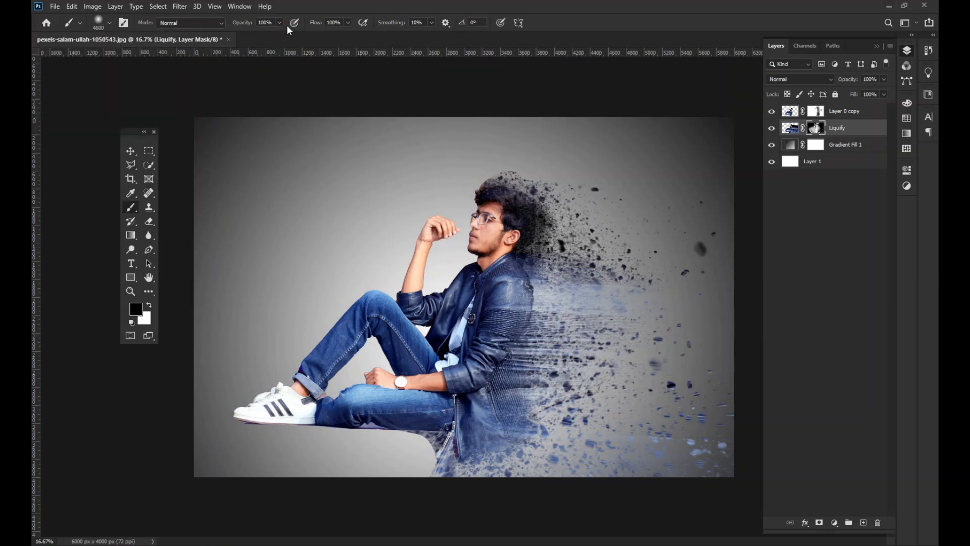
- Set the brush to 13% flow and 300 px and softly fade the particles above the hair on the Liquify mask
{"action": "left_click", "coordinate": [348, 22]}
{"action": "left_click_drag", "start_coordinate": [313, 35], "coordinate": [304, 34]}
{"action": "left_click", "coordinate": [616, 257]}
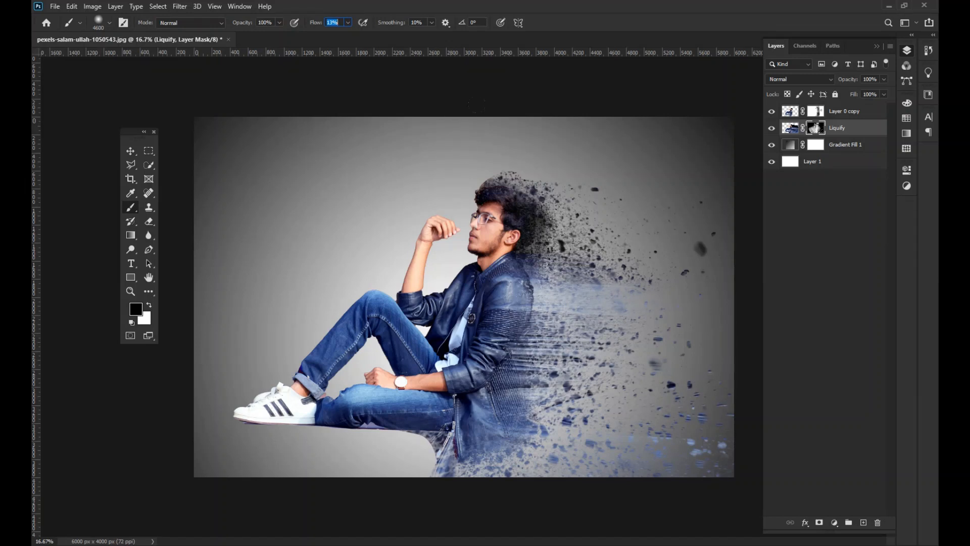
{"action": "key", "text": "bracketleft"}
{"action": "key", "text": "bracketleft"}
{"action": "key", "text": "bracketleft"}
{"action": "key", "text": "bracketleft"}
{"action": "key", "text": "bracketleft"}
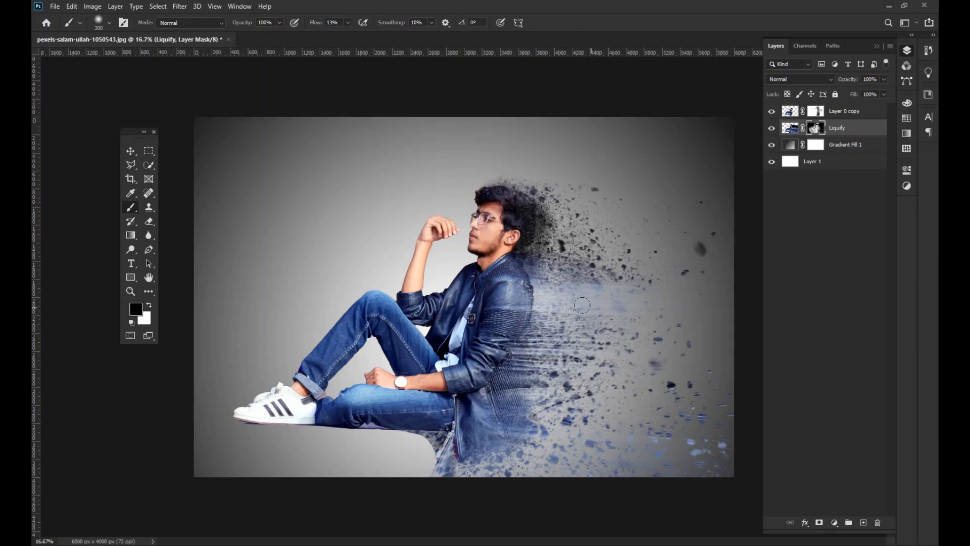
- Paint black on the Liquify mask to hide the distorted remnant below the seat beside the jacket hem
{"action": "left_click", "coordinate": [131, 151]}
{"action": "left_click", "coordinate": [845, 144]}
{"action": "left_click", "coordinate": [845, 111]}
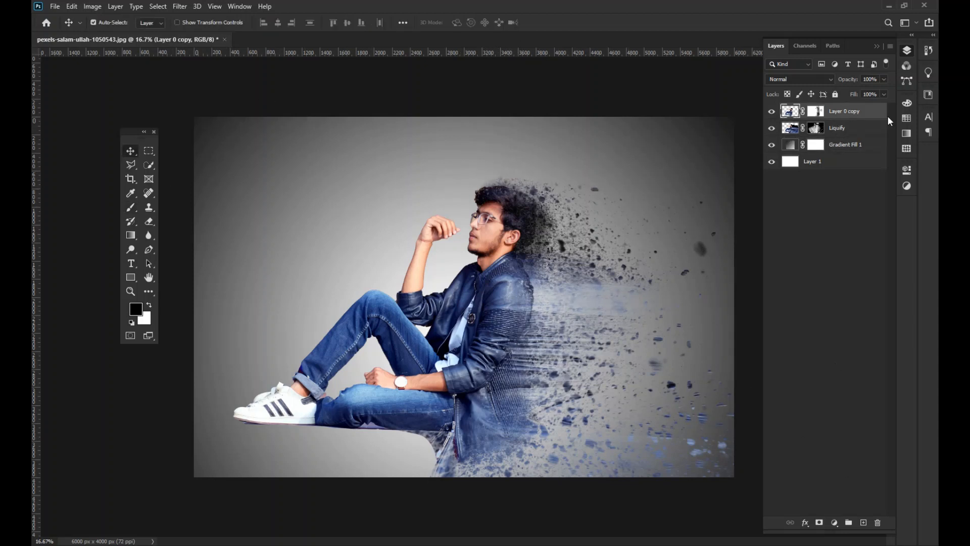
{"action": "left_click", "coordinate": [815, 128]}
{"action": "key", "text": "b"}
{"action": "mouse_move", "coordinate": [416, 437]}
{"action": "left_mouse_down"}
{"action": "mouse_move", "coordinate": [442, 449]}
{"action": "mouse_move", "coordinate": [416, 430]}
{"action": "mouse_move", "coordinate": [446, 482]}
{"action": "mouse_move", "coordinate": [431, 473]}
{"action": "mouse_move", "coordinate": [444, 427]}
{"action": "mouse_move", "coordinate": [420, 456]}
{"action": "mouse_move", "coordinate": [439, 433]}
{"action": "left_mouse_up"}
{"action": "left_click", "coordinate": [131, 151]}
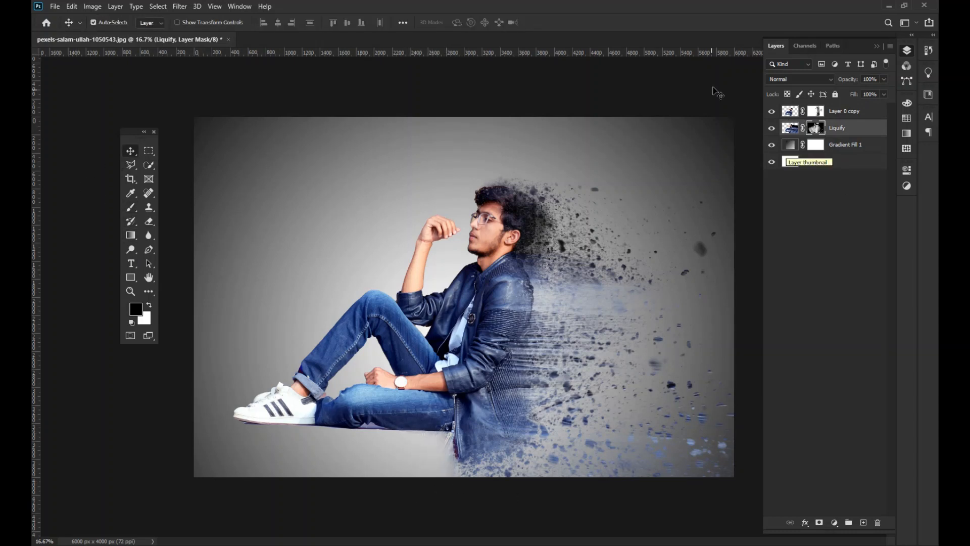
- Add a Gradient Map adjustment layer above Layer 0 copy using the Blue_27 preset from the Blues group
{"action": "left_click", "coordinate": [845, 111]}
{"action": "left_click", "coordinate": [834, 523]}
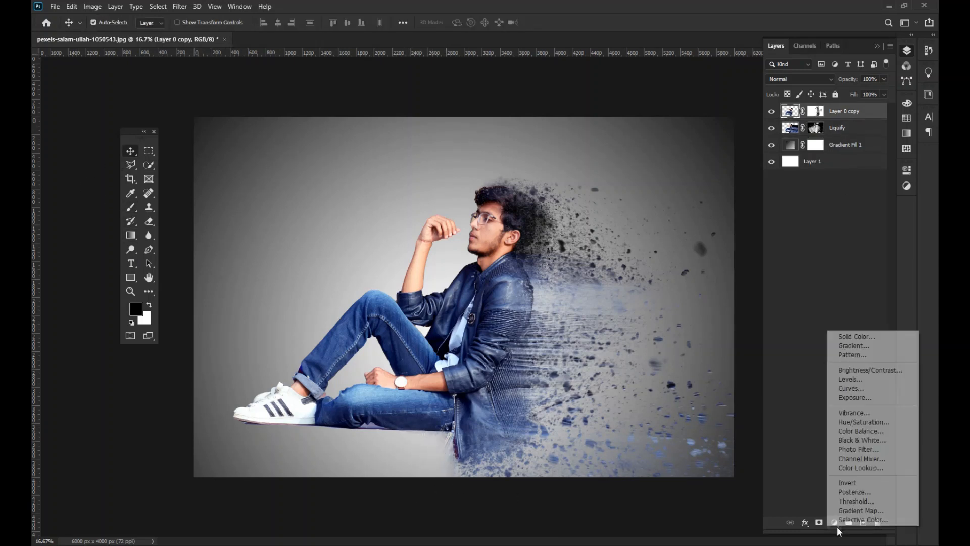
{"action": "left_click", "coordinate": [868, 510]}
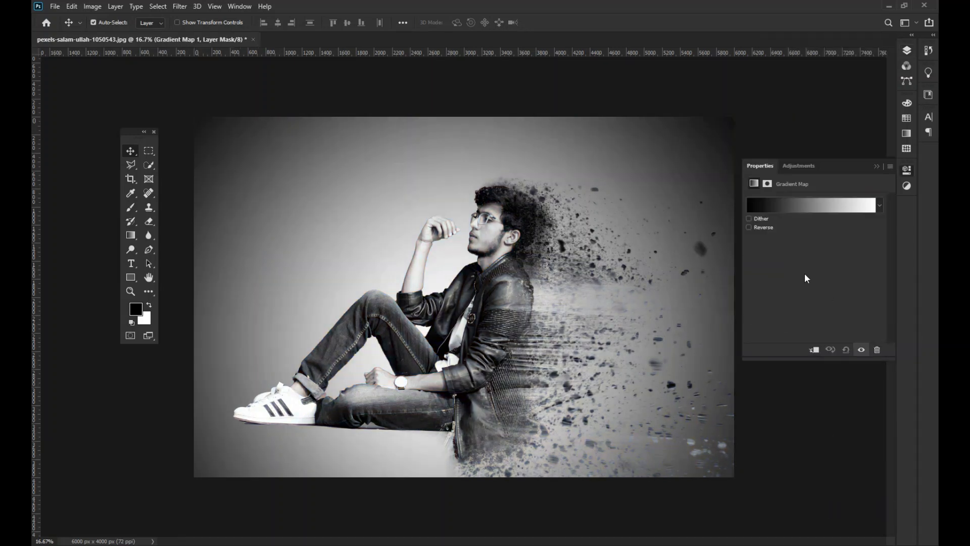
{"action": "left_click", "coordinate": [820, 205]}
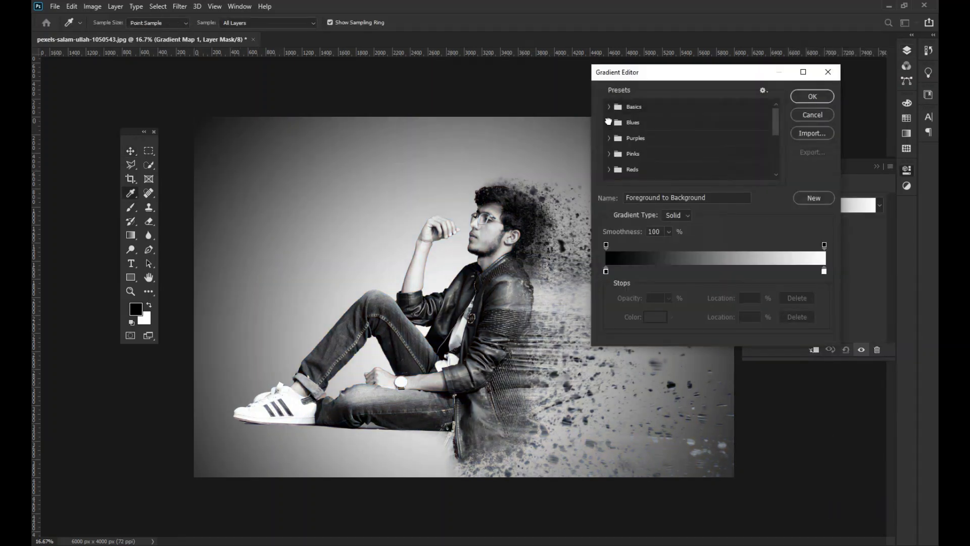
{"action": "left_click", "coordinate": [617, 121]}
{"action": "left_click", "coordinate": [760, 147]}
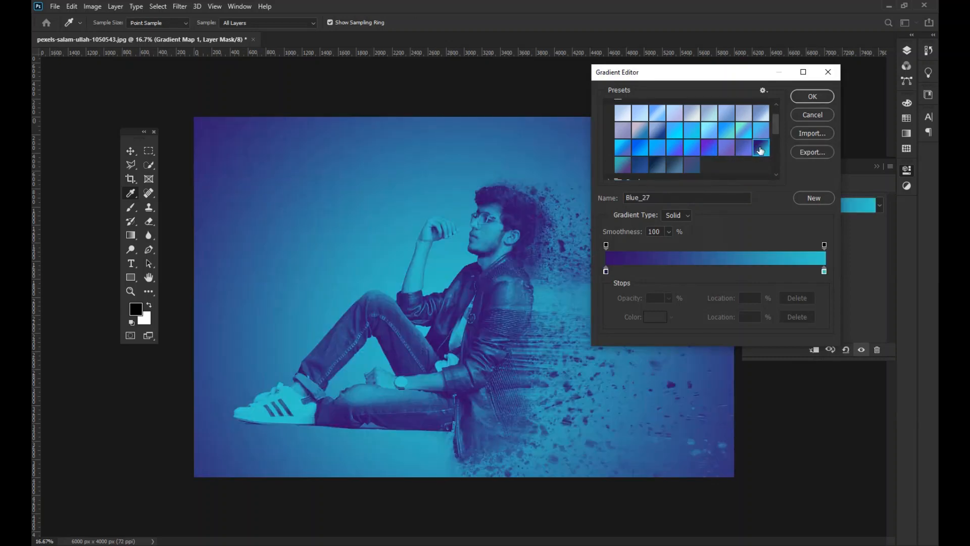
{"action": "left_click", "coordinate": [811, 96]}
{"action": "key", "text": "v"}
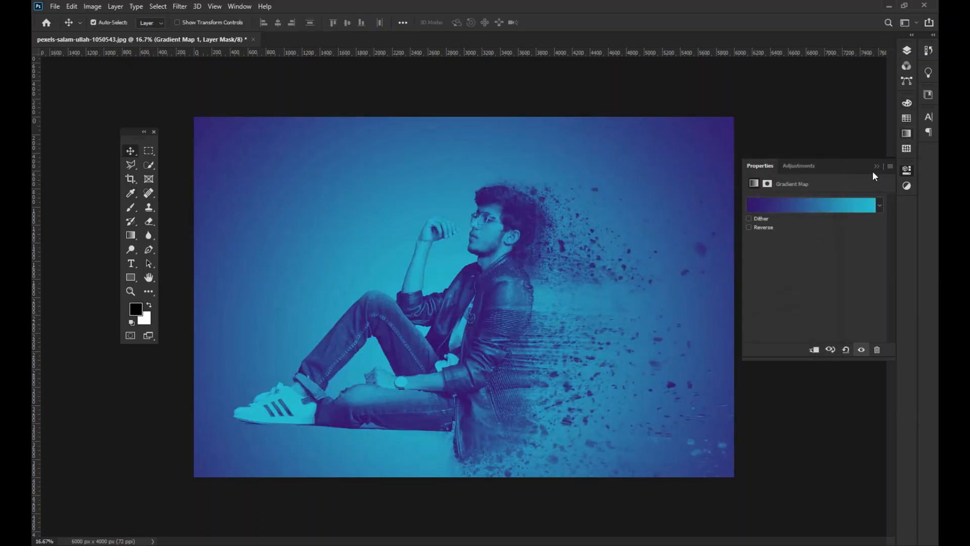
- Set the Gradient Map layer's blend mode to Soft Light and its opacity to 64%
{"action": "left_click", "coordinate": [876, 167]}
{"action": "left_click", "coordinate": [906, 52]}
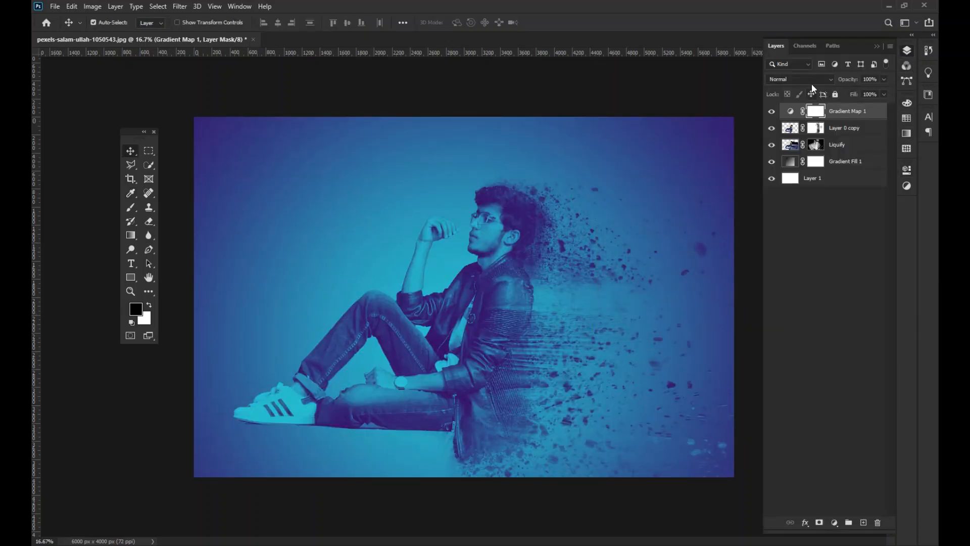
{"action": "left_click", "coordinate": [811, 79]}
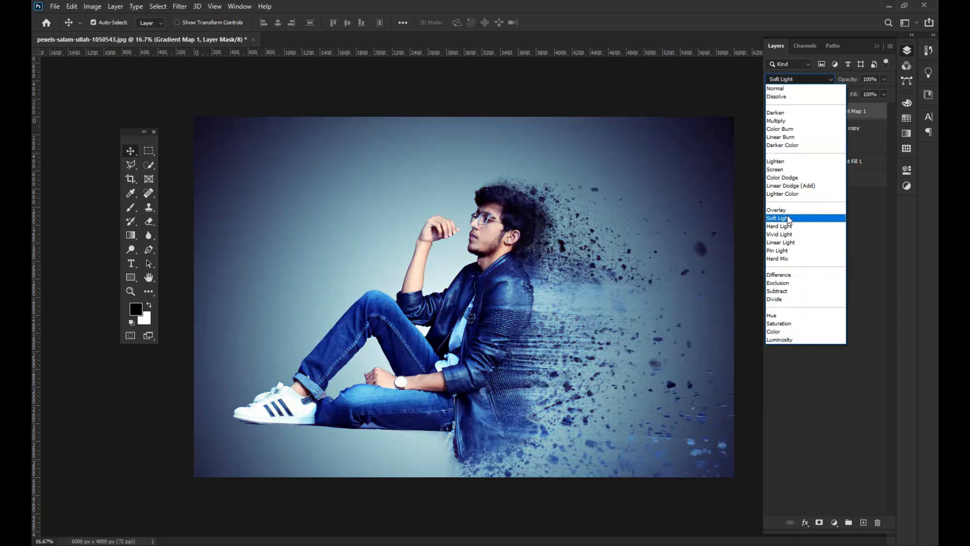
{"action": "left_click", "coordinate": [786, 219]}
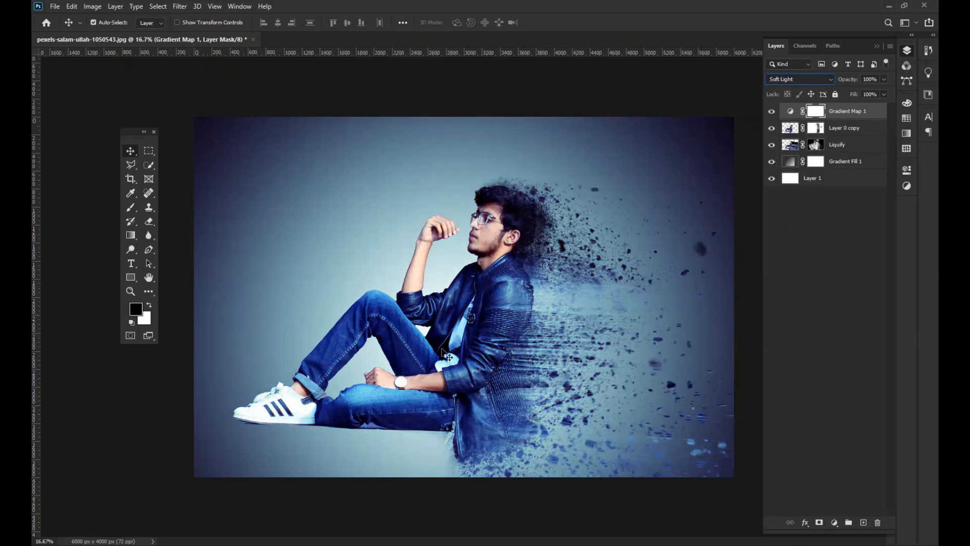
{"action": "left_click", "coordinate": [884, 79]}
{"action": "left_click_drag", "start_coordinate": [866, 91], "coordinate": [866, 91]}
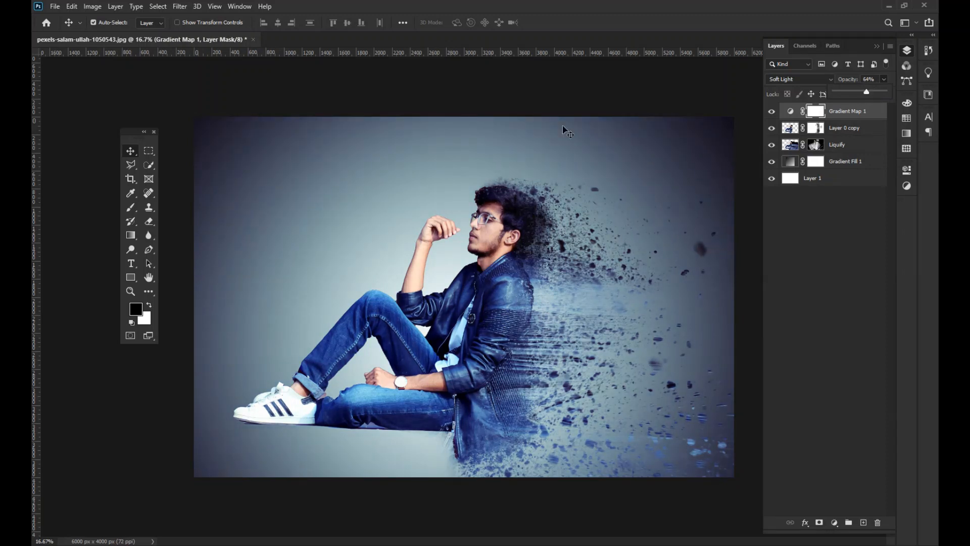
{"action": "left_click", "coordinate": [877, 46]}
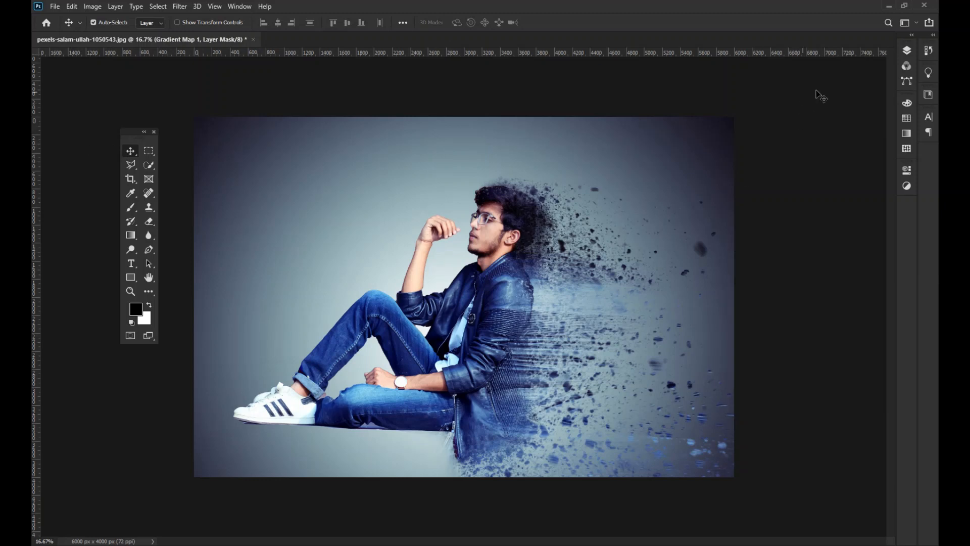
- Select the Layer 0 copy and Liquify layers together and shift them slightly toward the canvas's left edge
{"action": "left_click", "coordinate": [907, 51]}
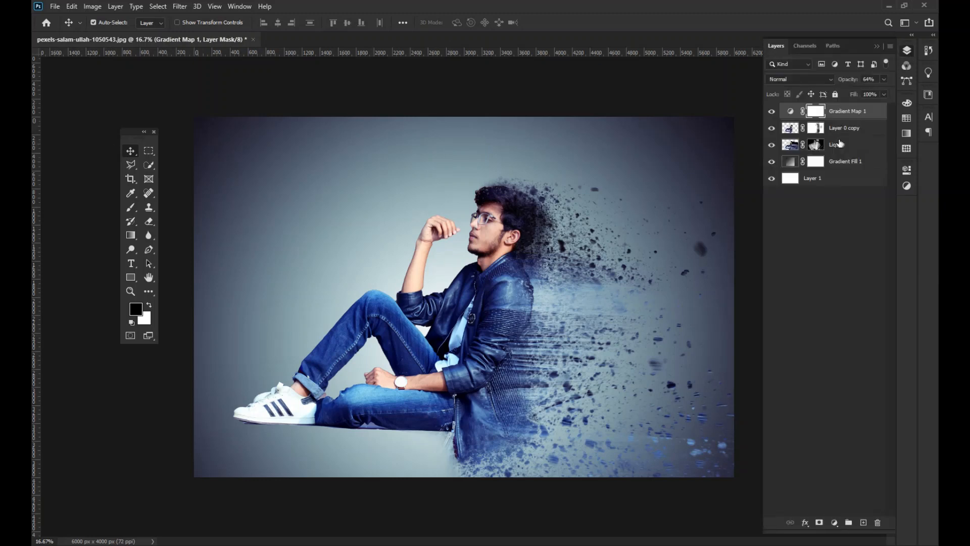
{"action": "left_click", "coordinate": [838, 130]}
{"action": "left_click", "coordinate": [838, 145], "text": "ctrl"}
{"action": "mouse_move", "coordinate": [481, 329]}
{"action": "left_mouse_down"}
{"action": "mouse_move", "coordinate": [464, 325]}
{"action": "mouse_move", "coordinate": [463, 299]}
{"action": "mouse_move", "coordinate": [467, 331]}
{"action": "left_mouse_up"}
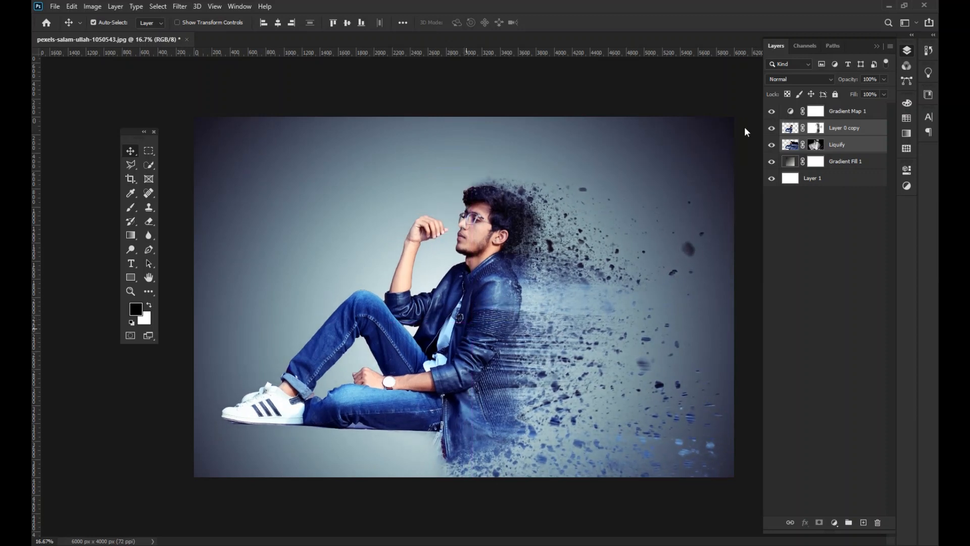
{"action": "left_click", "coordinate": [729, 107]}
- Crop the empty area above the man's head so the image measures 6000 x 3434 px
{"action": "left_click", "coordinate": [130, 179]}
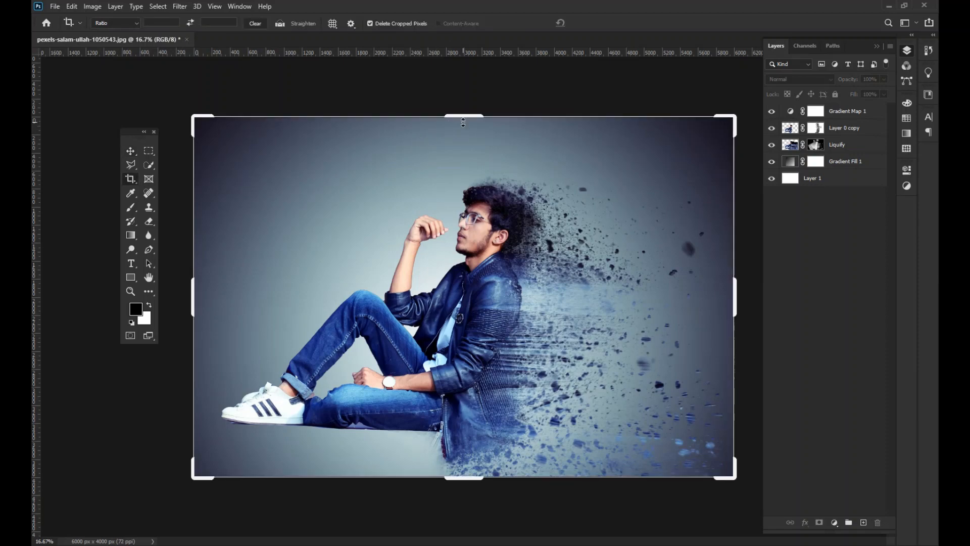
{"action": "left_click_drag", "start_coordinate": [464, 118], "coordinate": [464, 144]}
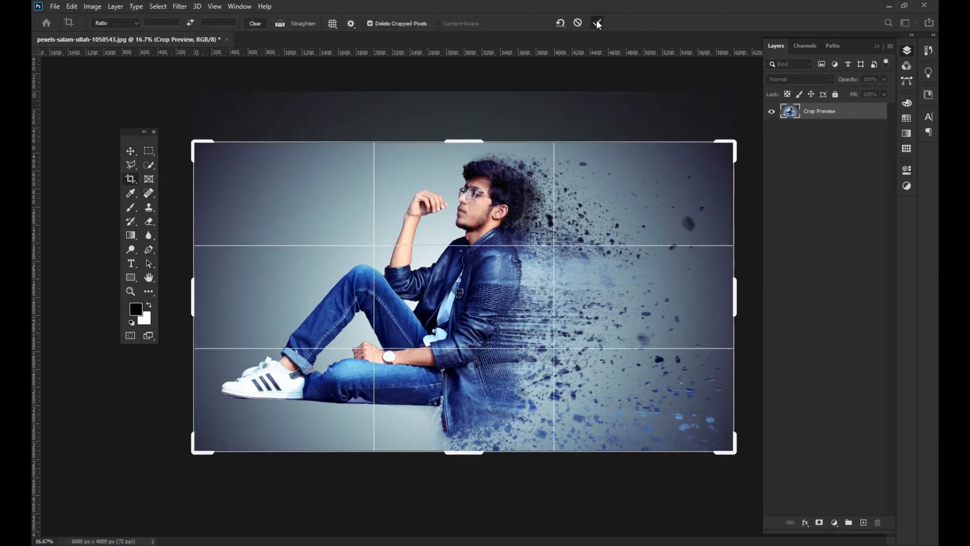
{"action": "left_click", "coordinate": [596, 22]}
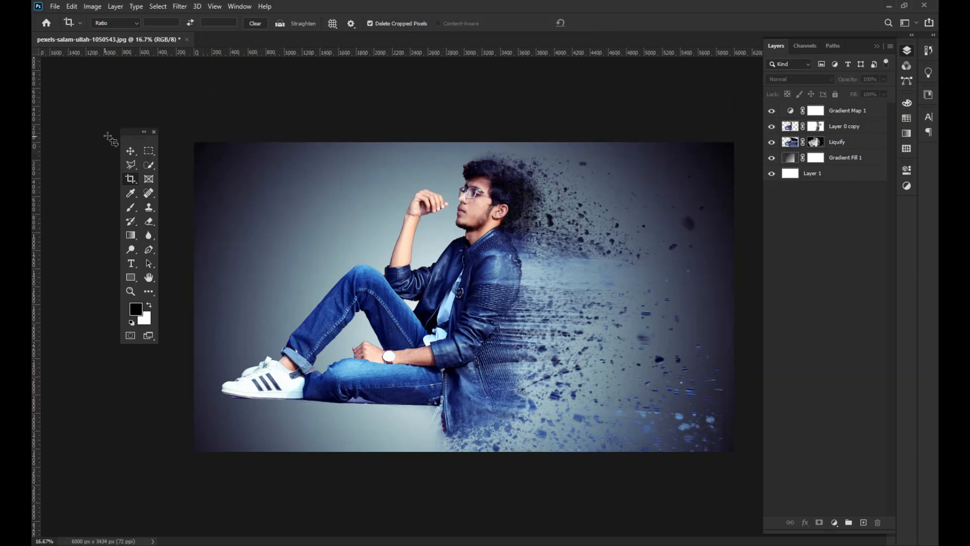